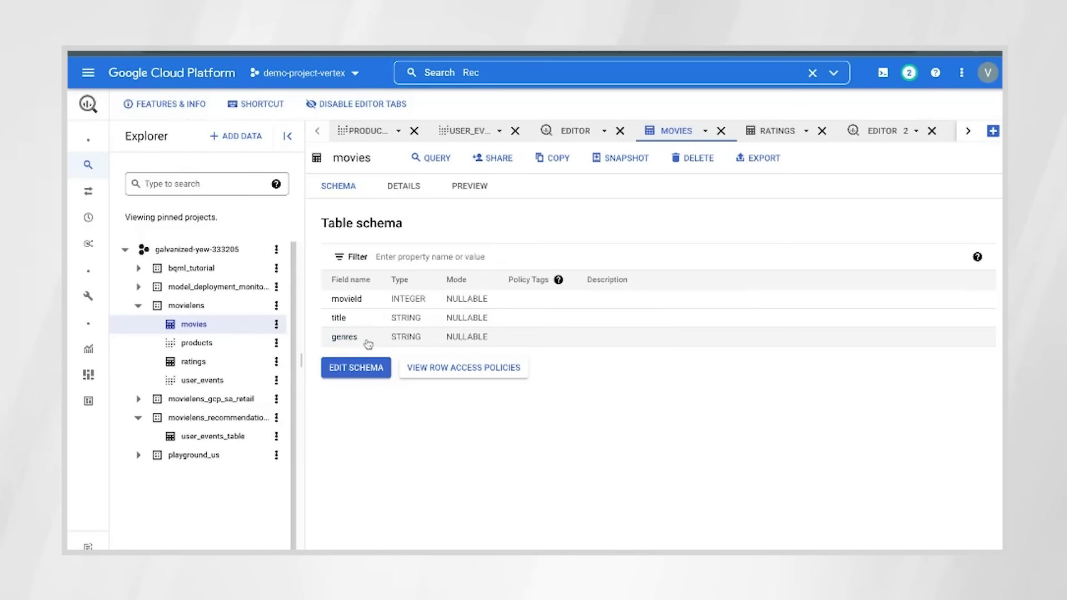
Open the products view in the movielens dataset and examine its id, title and categories fields
left_click(204, 345)
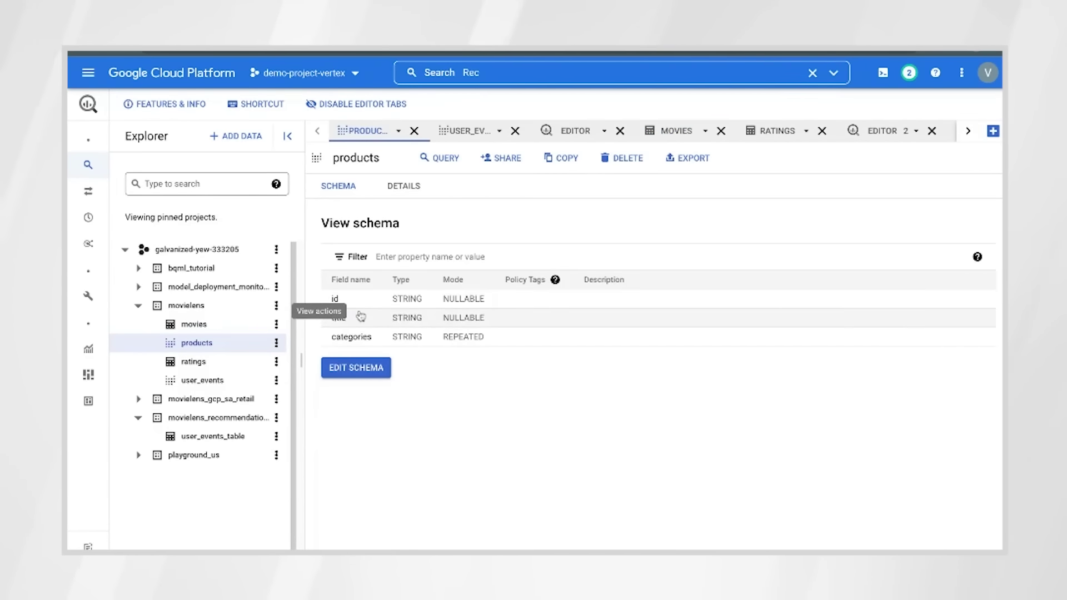
double_click(334, 299)
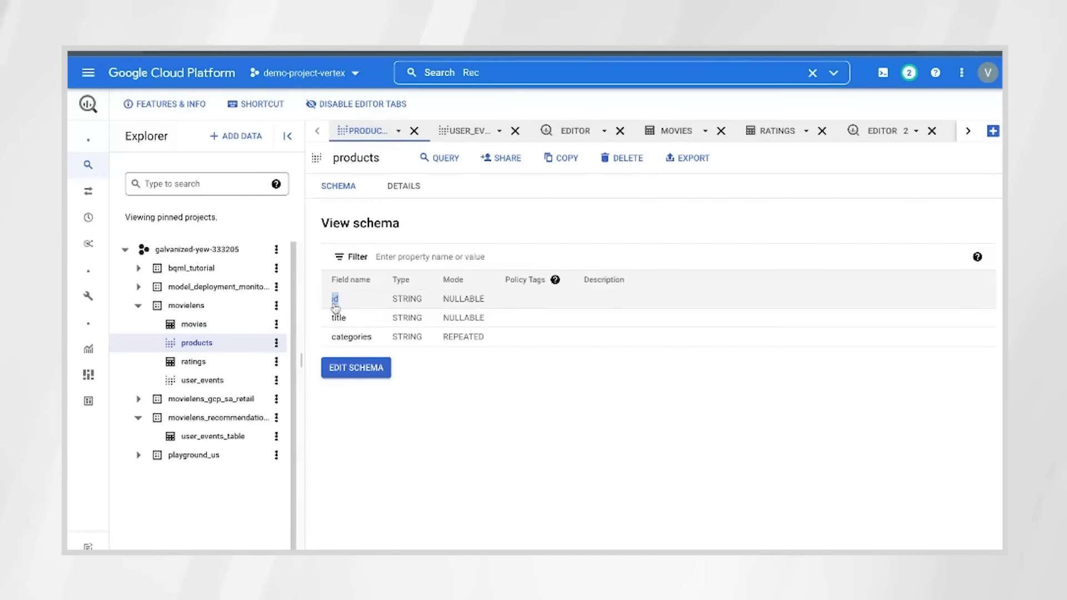
double_click(353, 325)
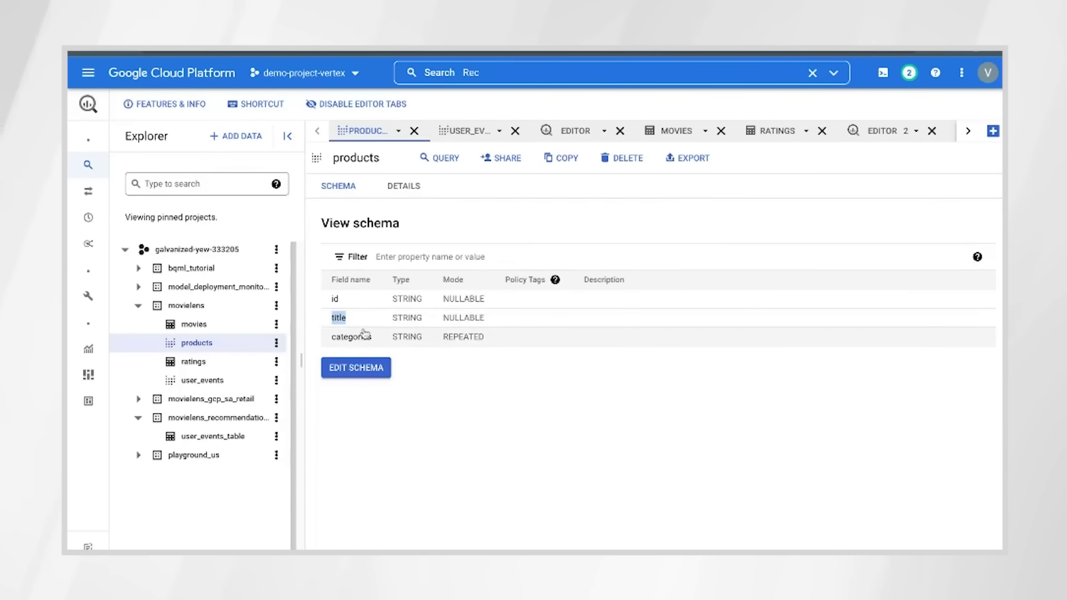
triple_click(376, 340)
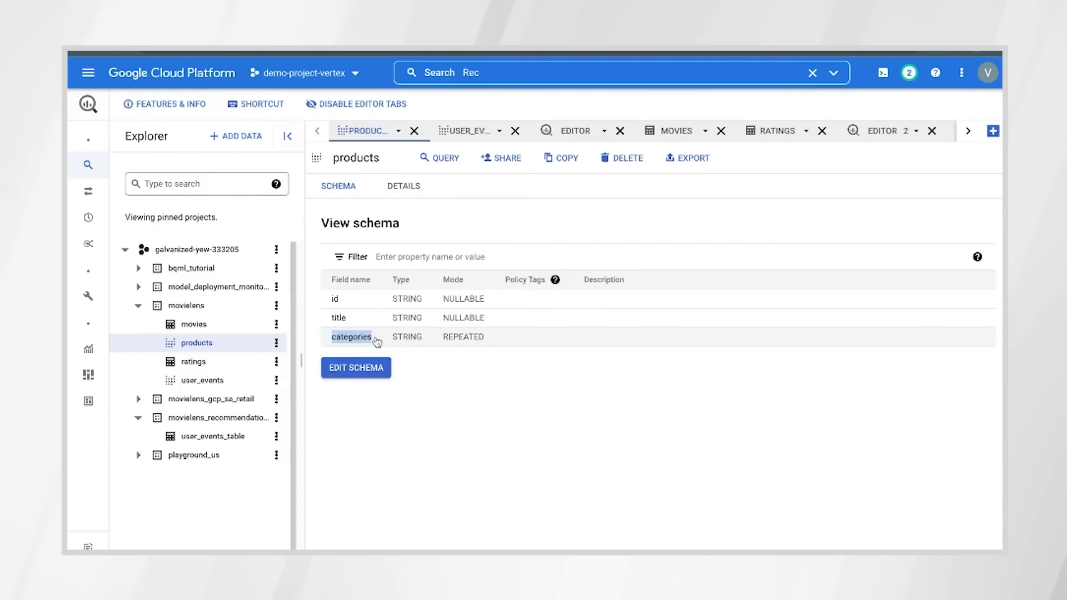
double_click(378, 340)
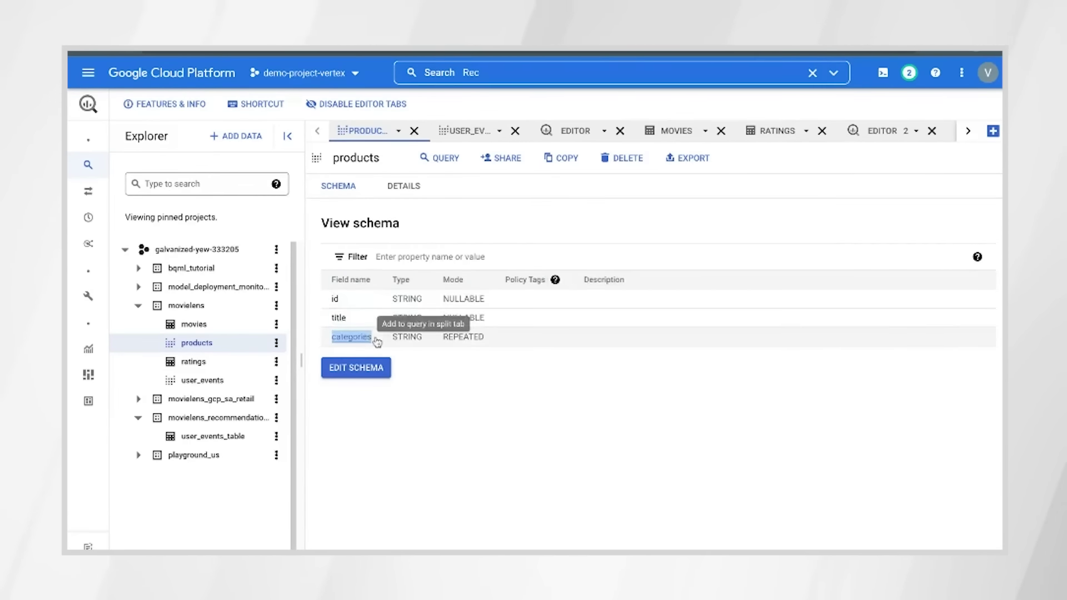
Examine the movie ID, time and rating values in the ratings table's preview, and show the table's schema
left_click(193, 362)
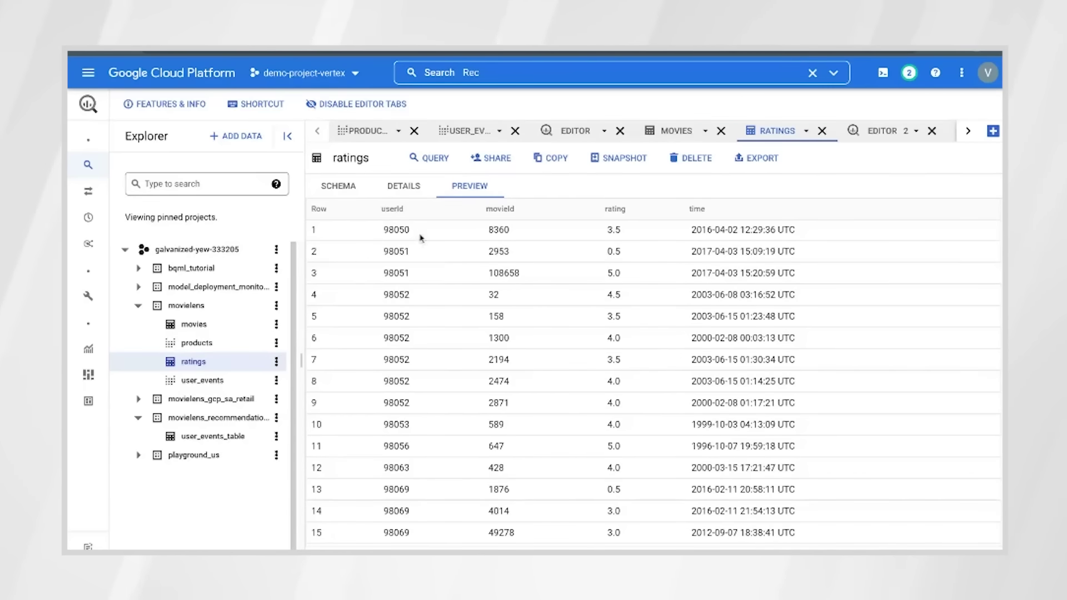
left_click_drag(486, 231, 525, 237)
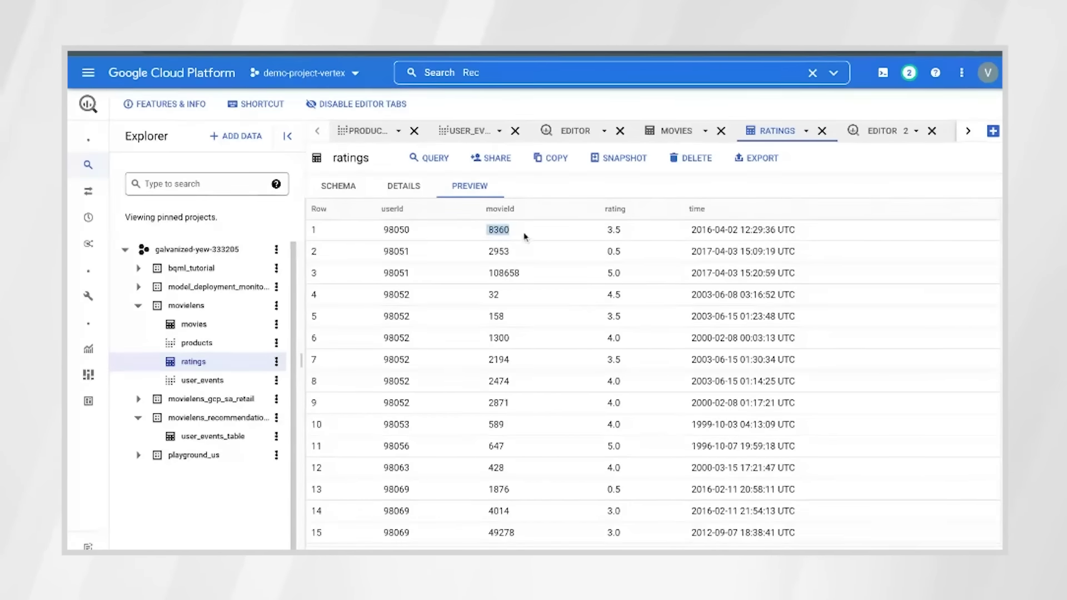
left_click_drag(702, 230, 808, 234)
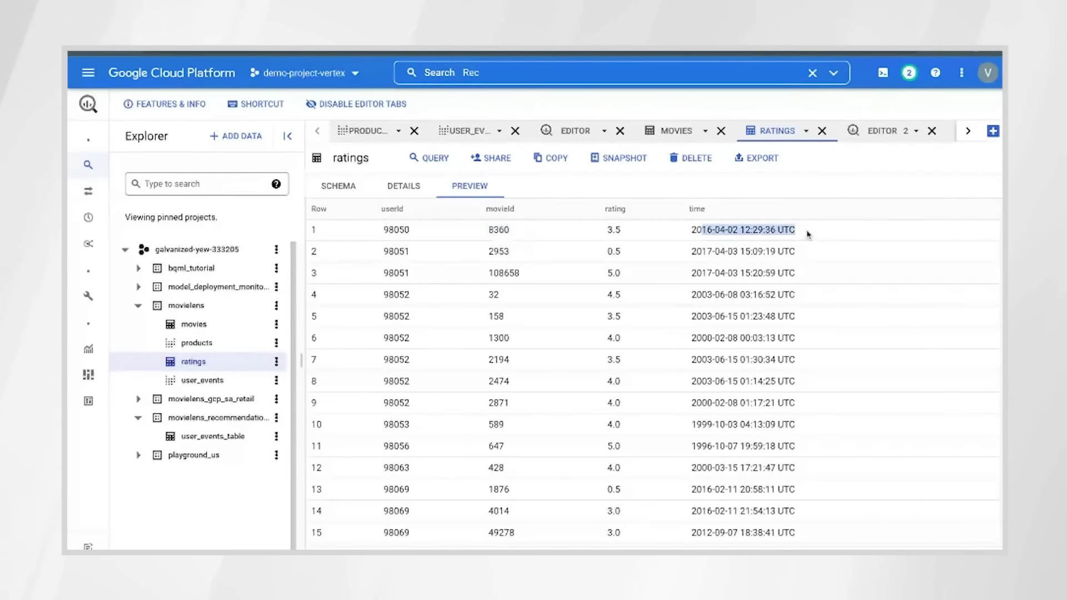
left_click_drag(604, 230, 640, 231)
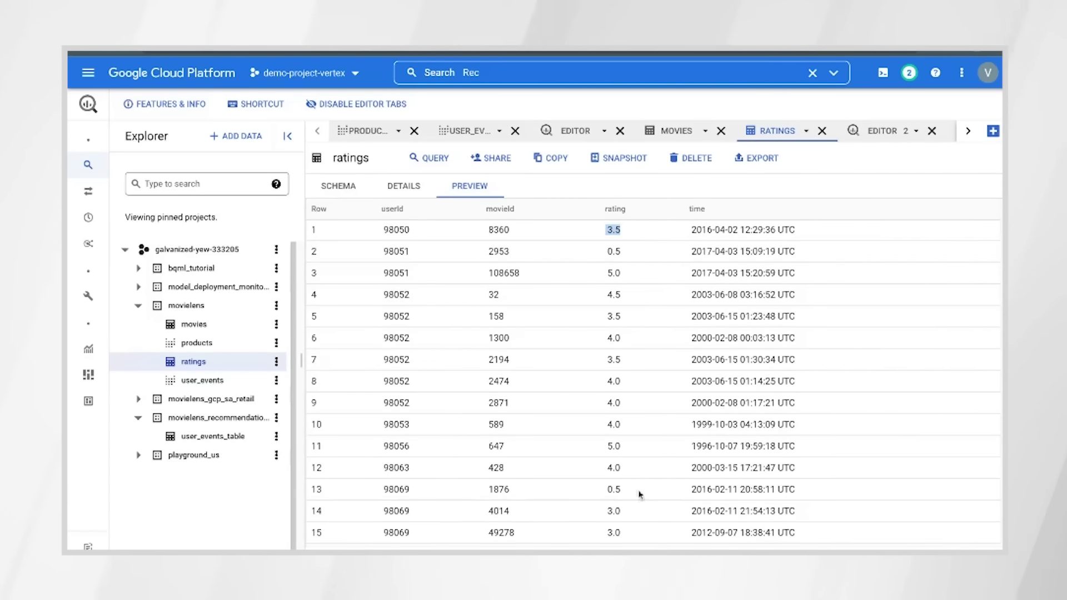
left_click(339, 186)
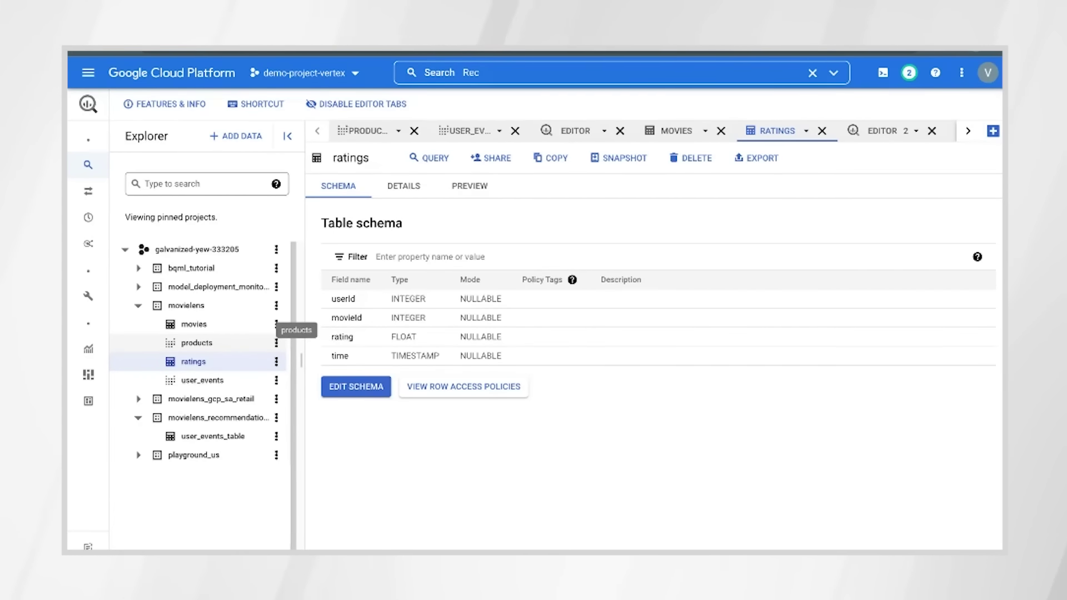
Compare the schemas of the movies and ratings tables with those of the products and user_events views
left_click(200, 324)
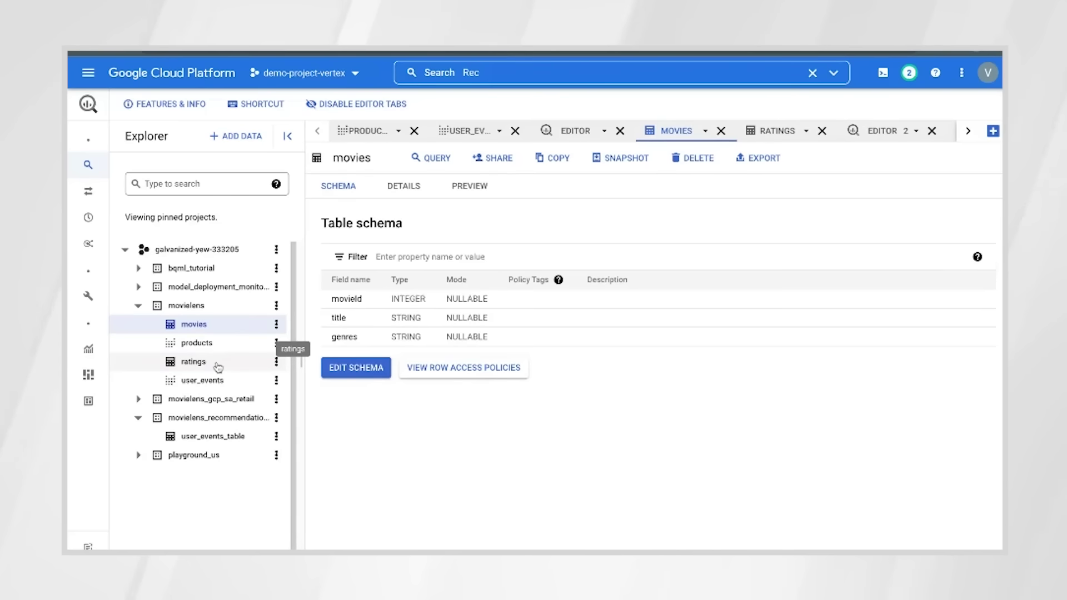
left_click(218, 367)
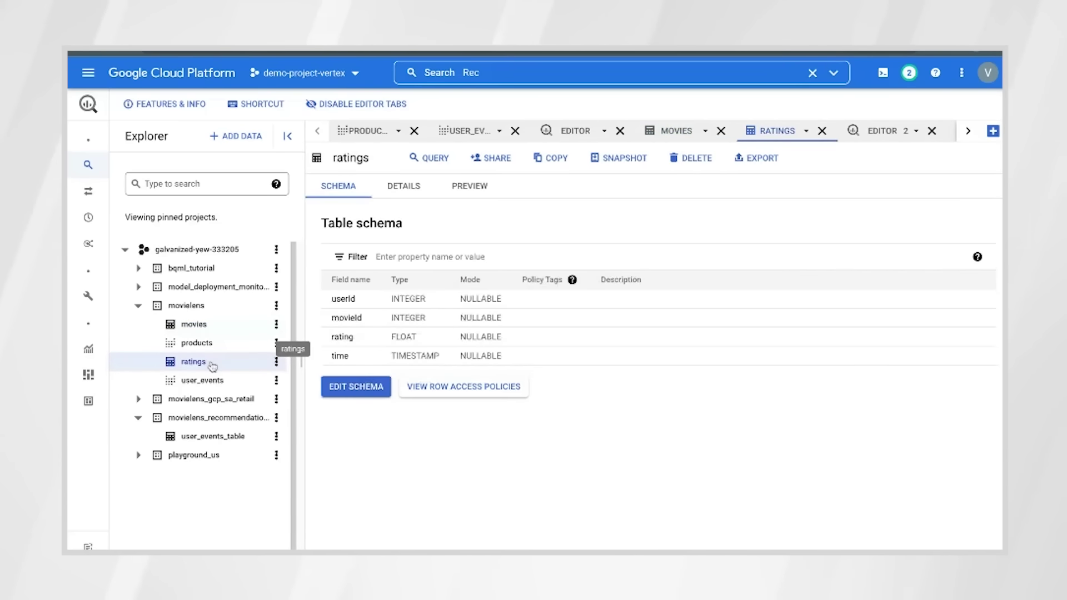
left_click(210, 345)
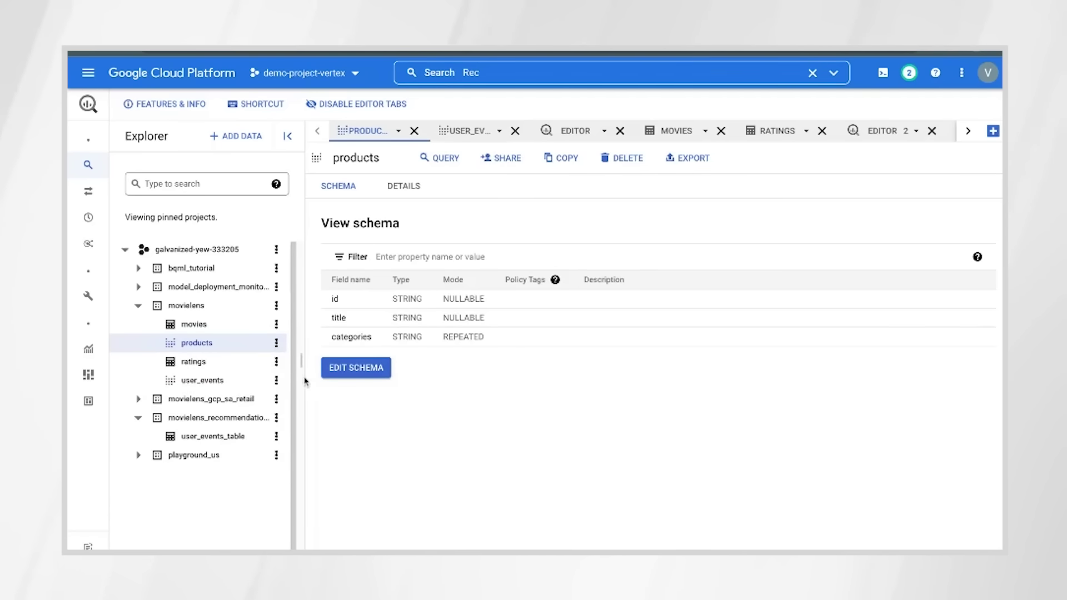
left_click(210, 383)
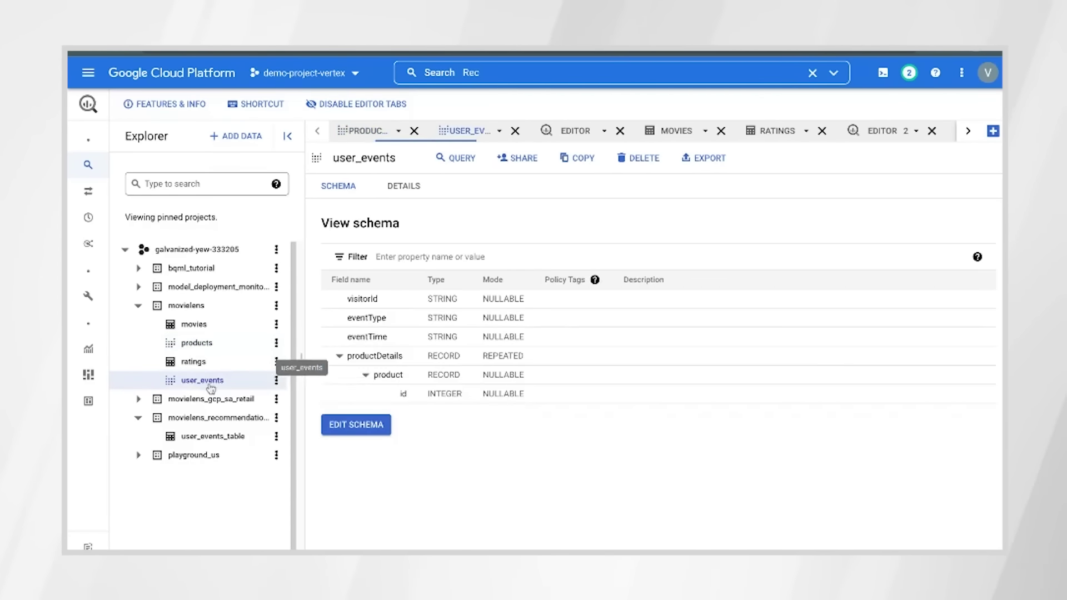
left_click(219, 346)
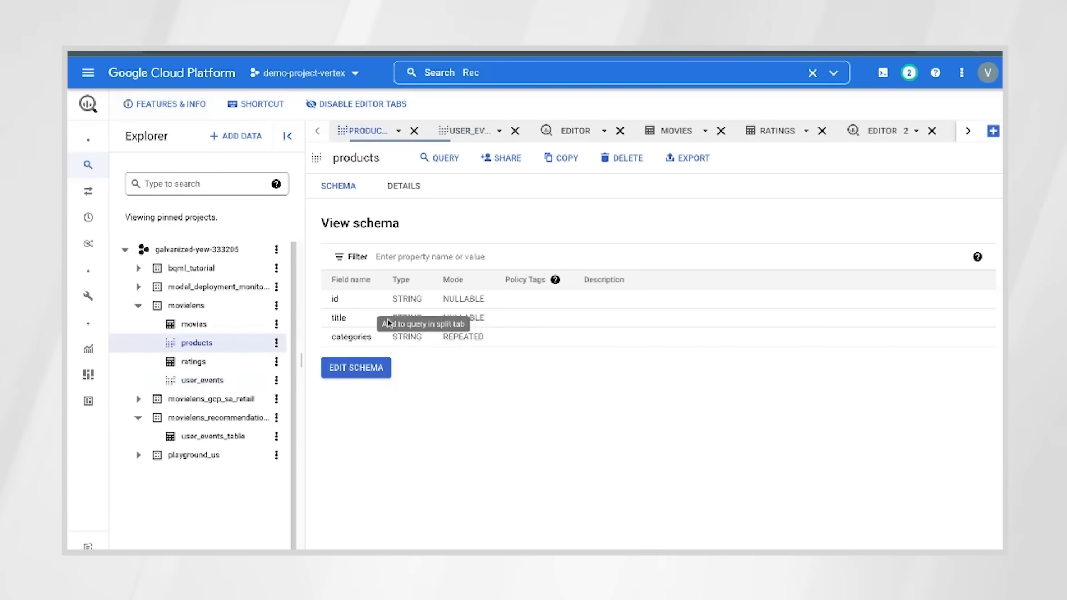
left_click(207, 383)
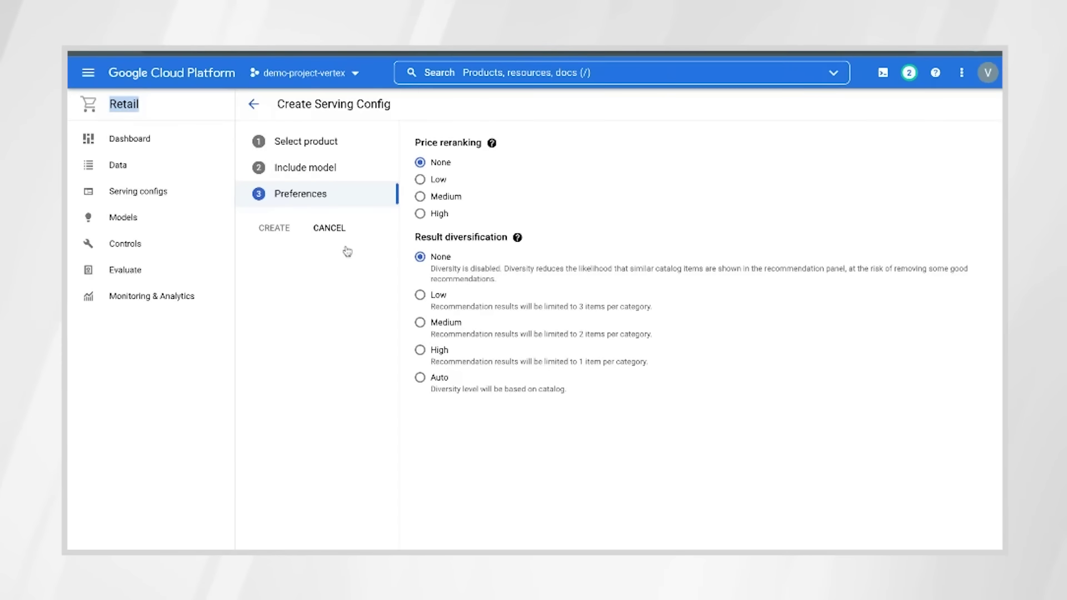
Review the product catalog data in Retail, including the branch summaries and the product list
left_click(139, 176)
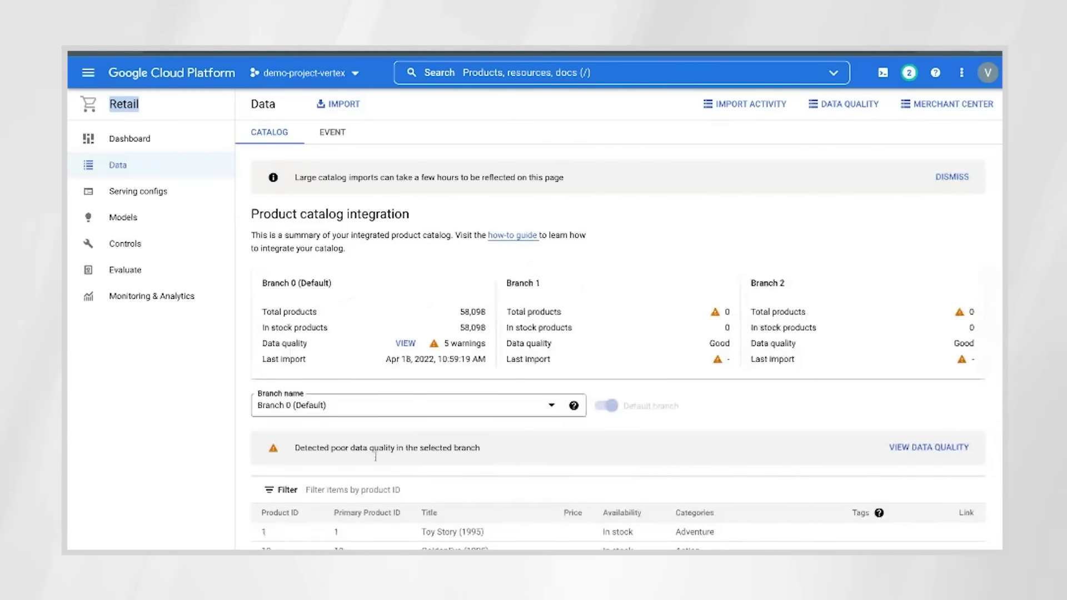
scroll(445, 389, "down", 3)
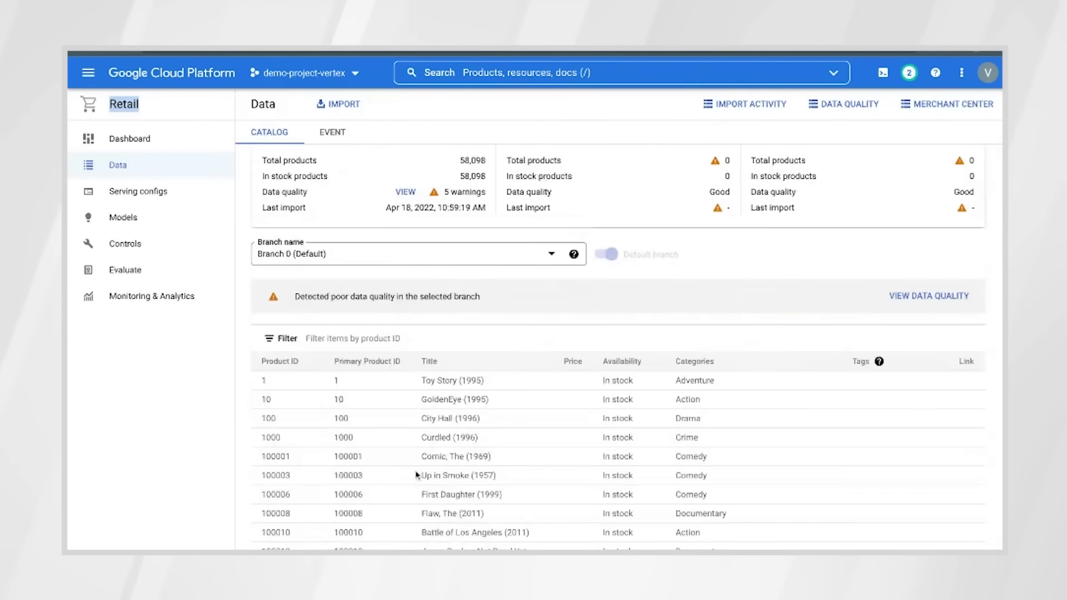
scroll(475, 476, "up", 3)
Set up a Product Catalog import from BigQuery with the movielens products table as source, and leave it without importing
left_click(342, 106)
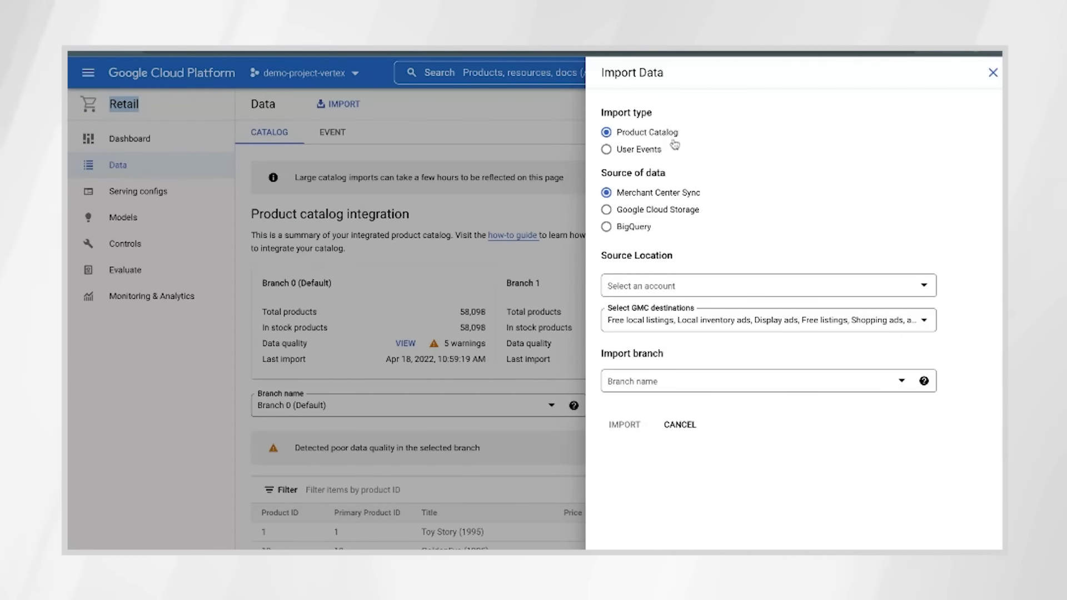
triple_click(692, 138)
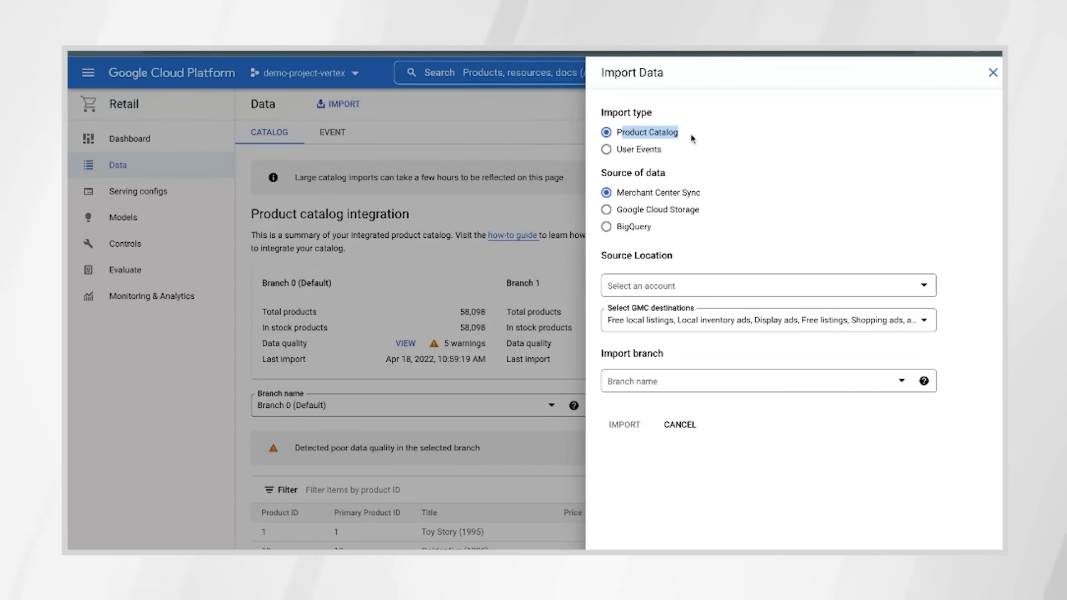
left_click(648, 201)
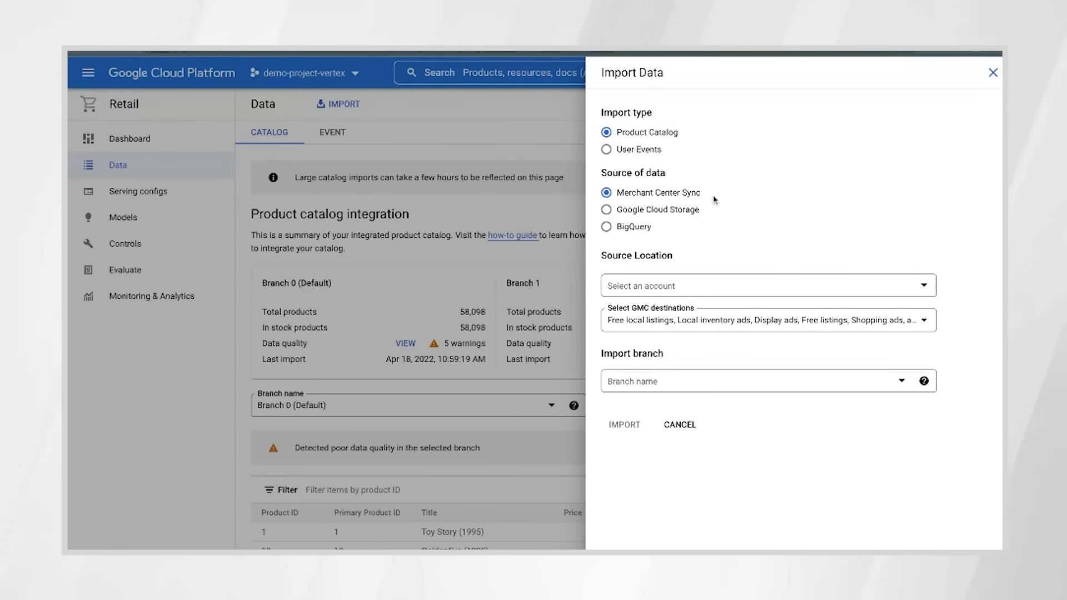
left_click(640, 234)
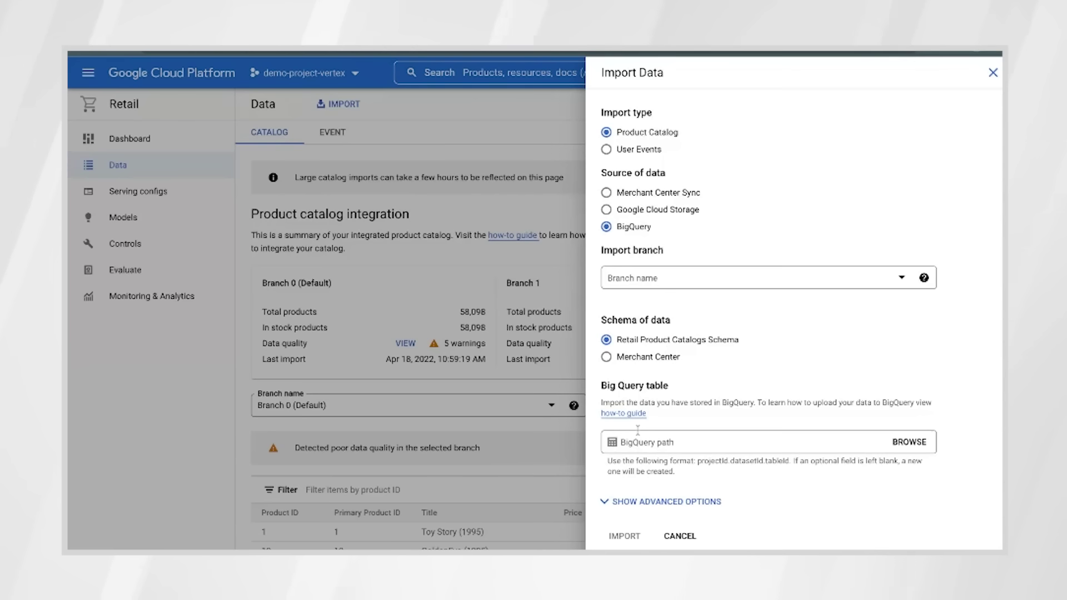
left_click(910, 443)
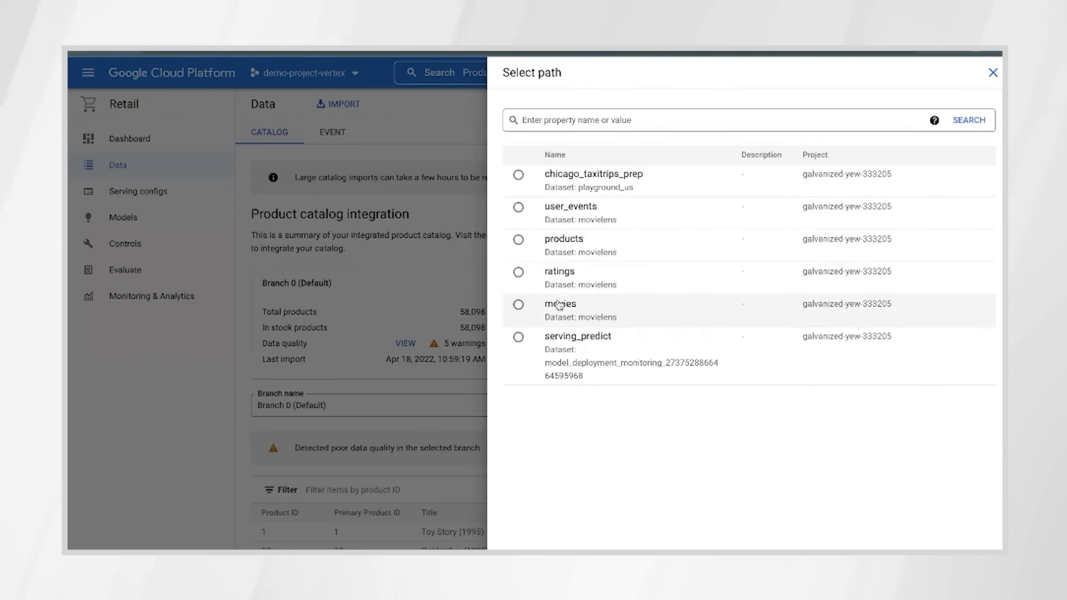
left_click(518, 239)
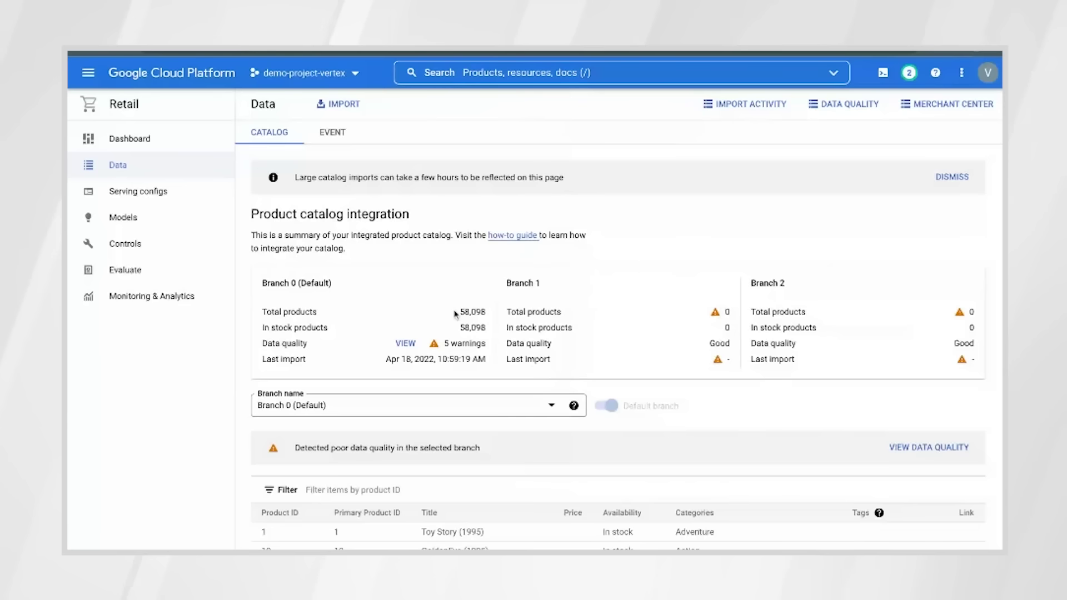
Check the default branch's total products and show the user event data
double_click(459, 312)
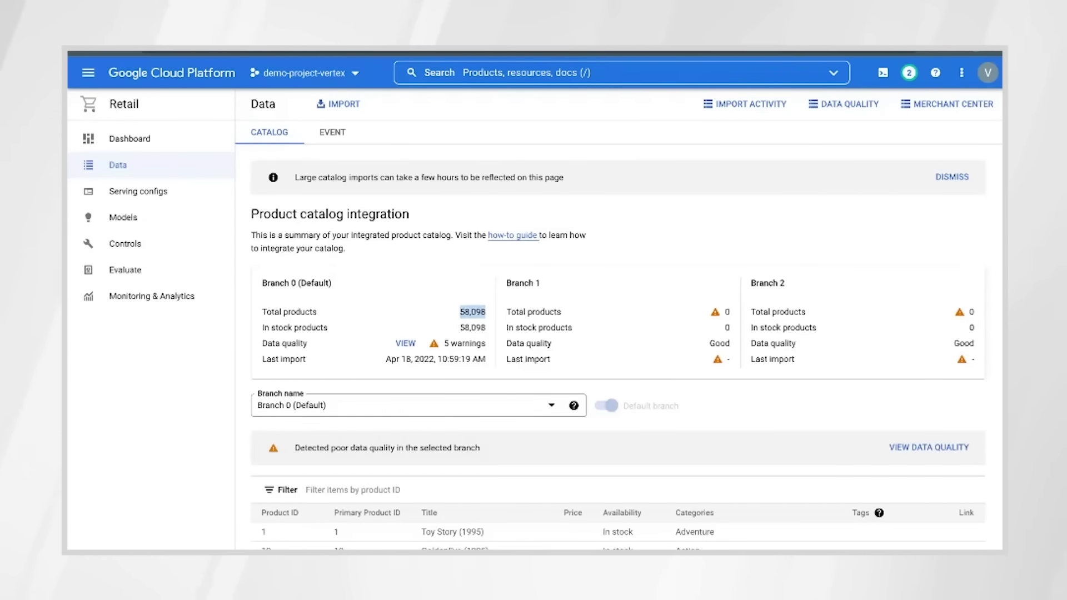
left_click(343, 136)
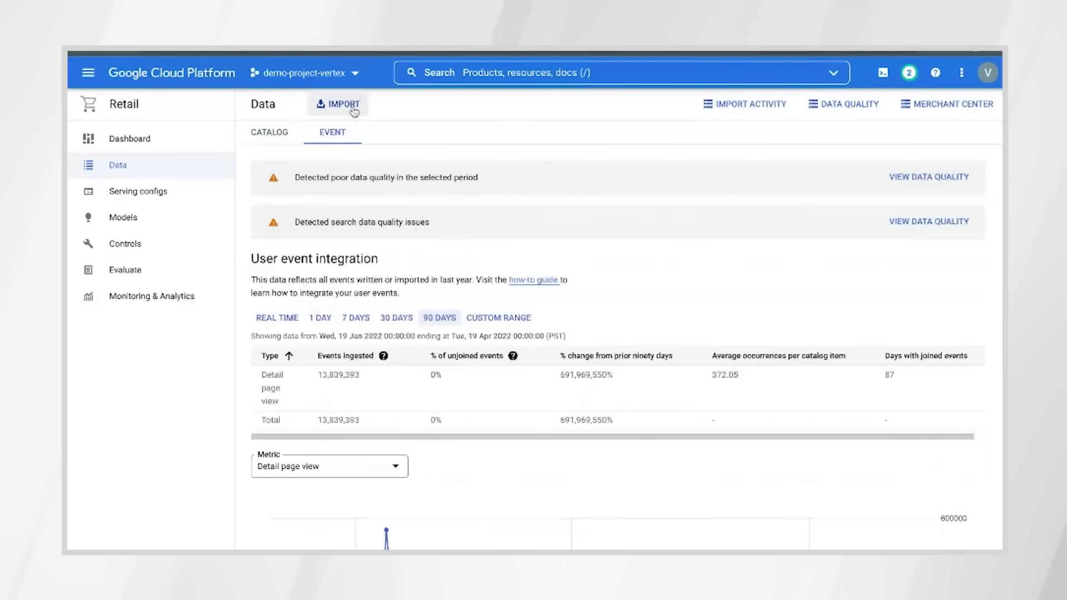
Set up a User Events import from BigQuery with the movielens user_events table as source, and leave it without importing
left_click(353, 110)
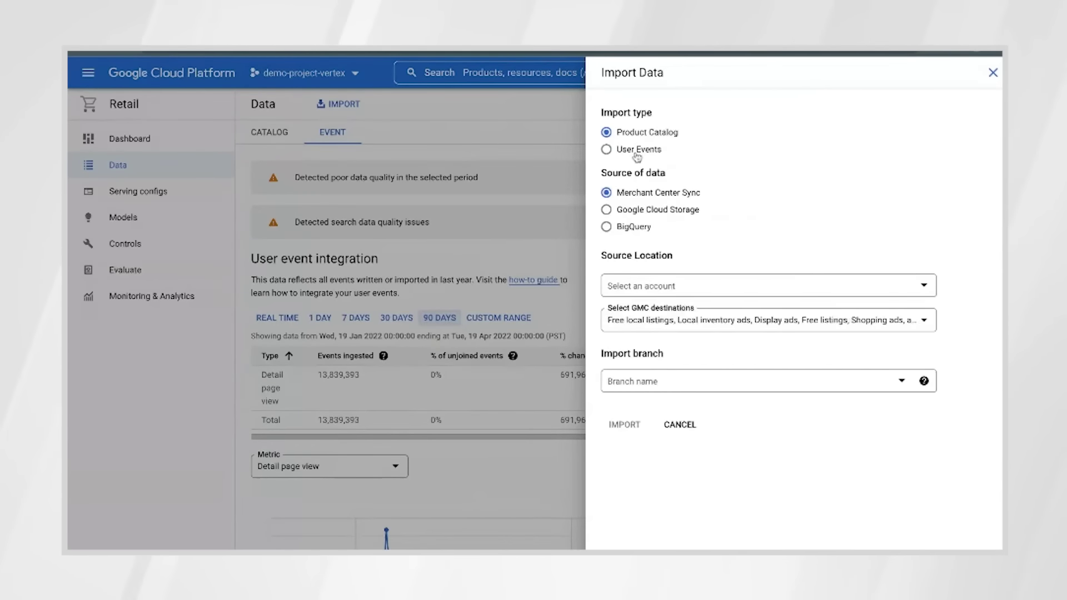
left_click(638, 150)
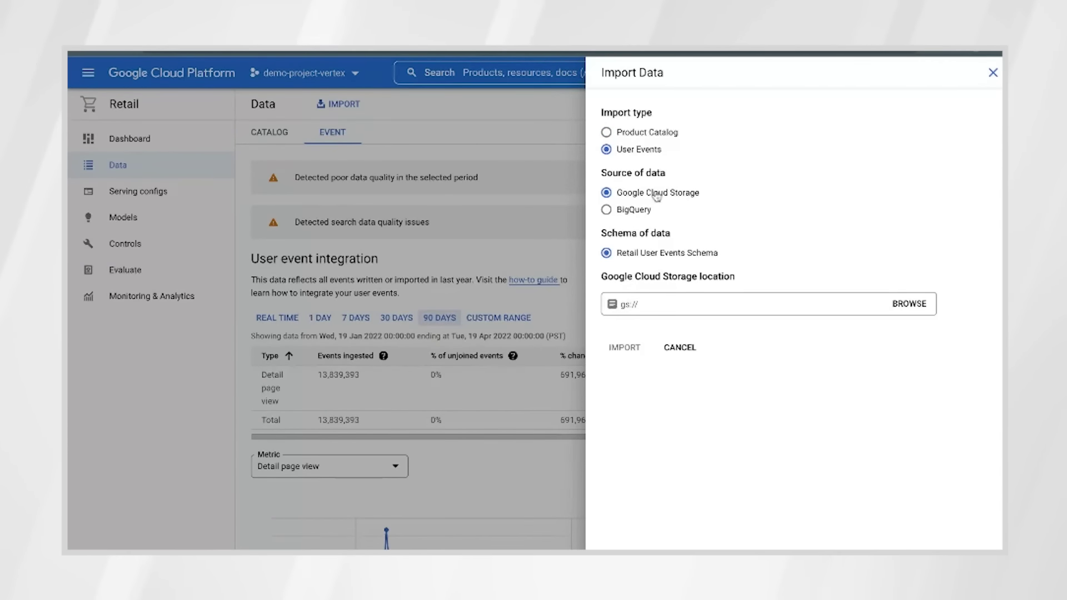
left_click(644, 216)
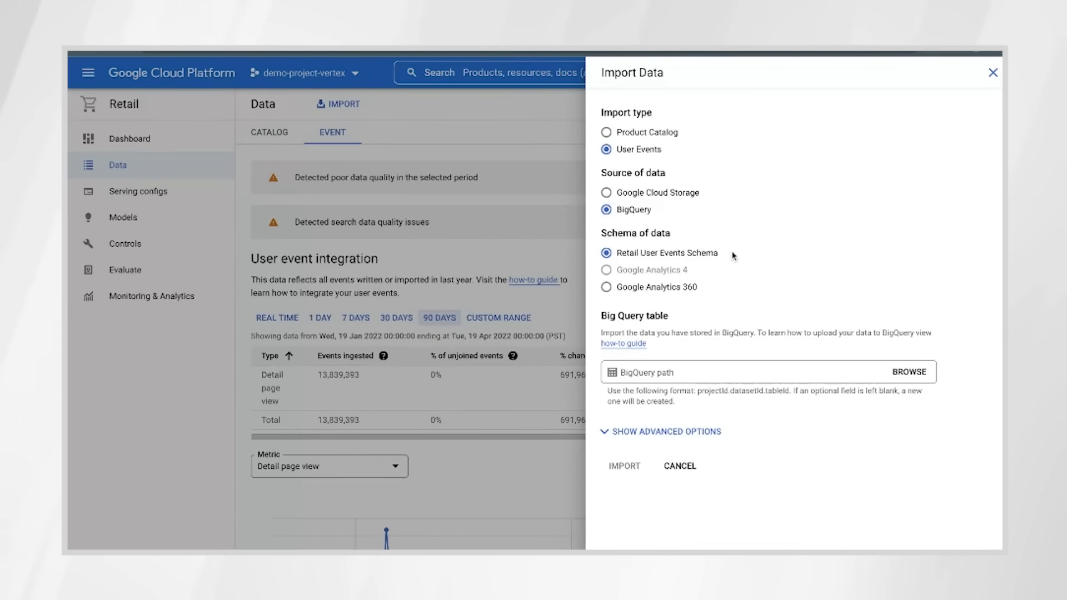
left_click(910, 372)
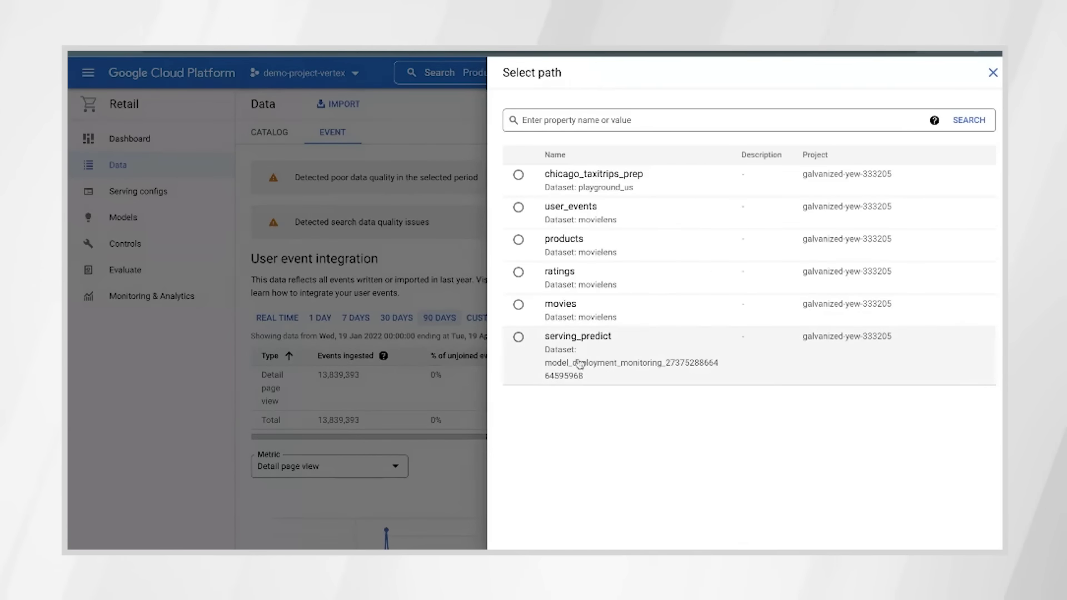
left_click(519, 208)
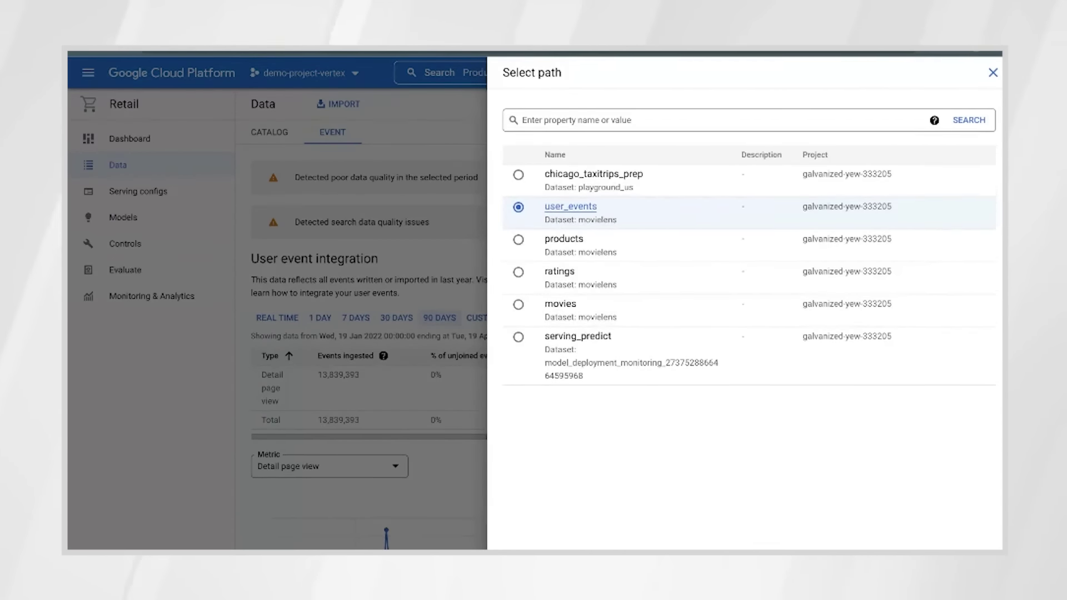
left_click(454, 408)
left_click(454, 407)
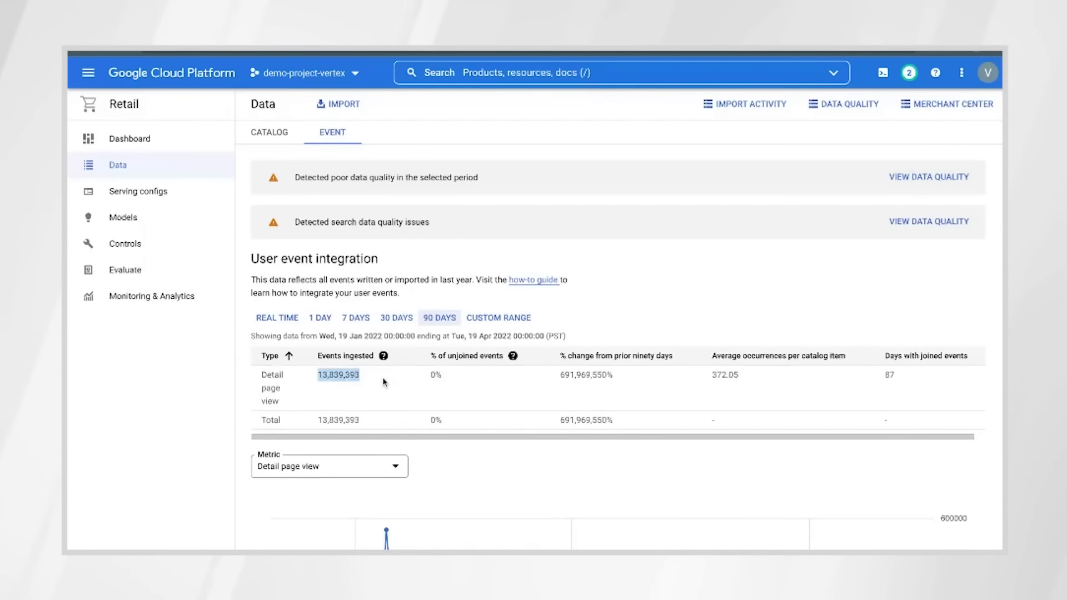
Examine the 90-day user event metrics, including average occurrences per catalog item and the detail page view chart
scroll(354, 402, "down", 2)
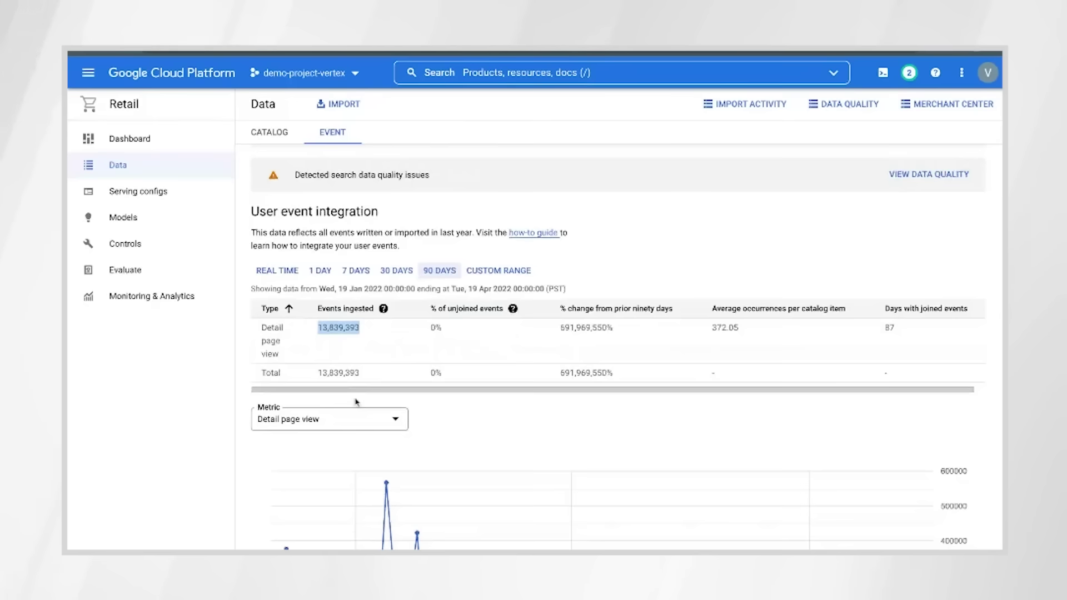
left_click(733, 319)
double_click(734, 319)
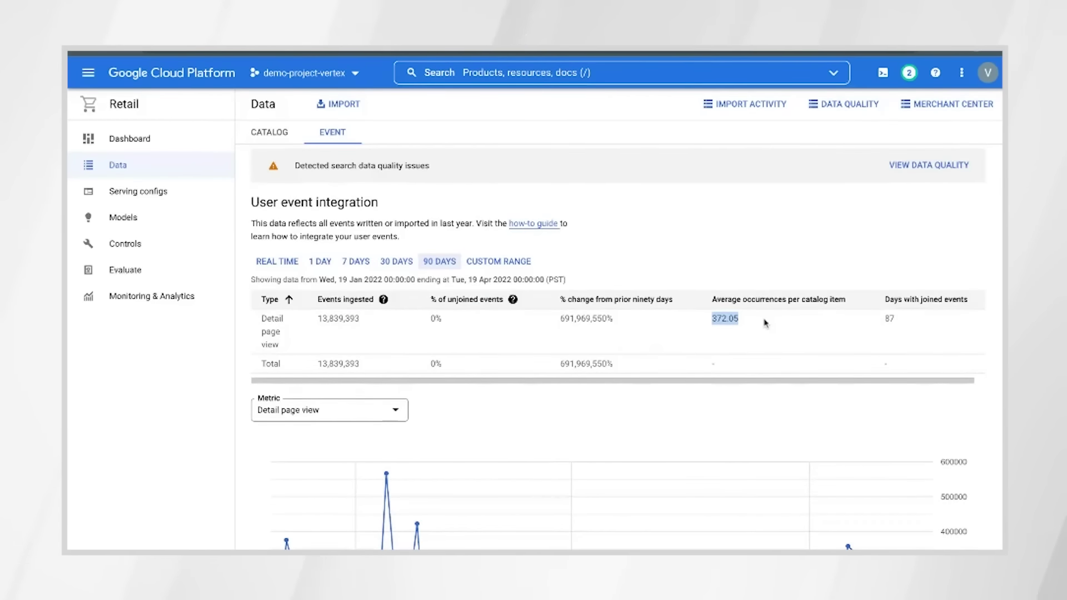
scroll(675, 370, "down", 4)
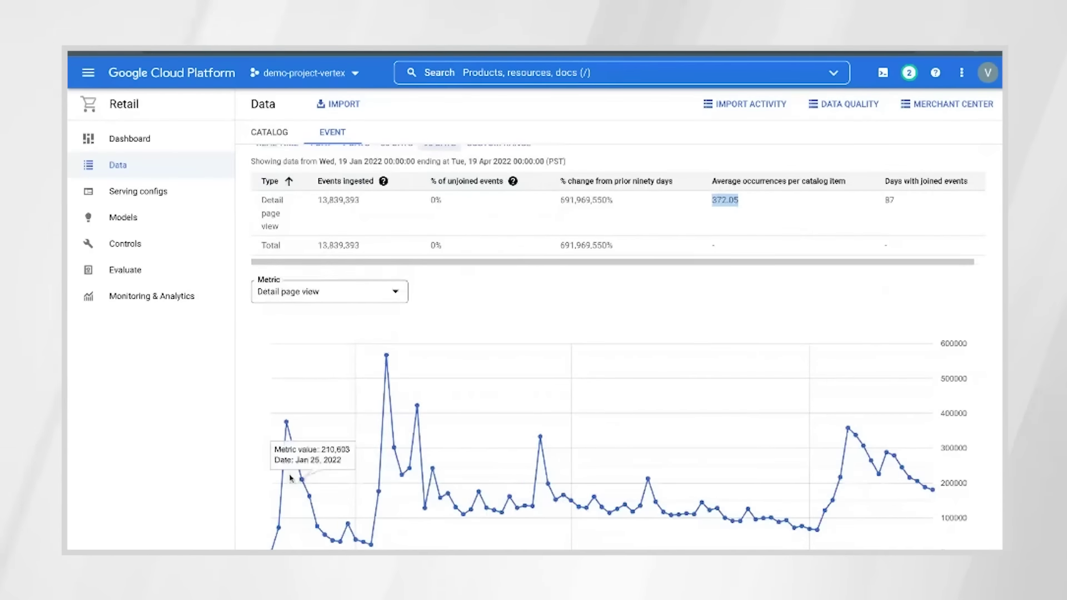
Examine the events ingested and the percentage of unjoined events for detail page views and the total over 90 days
mouse_move(361, 523)
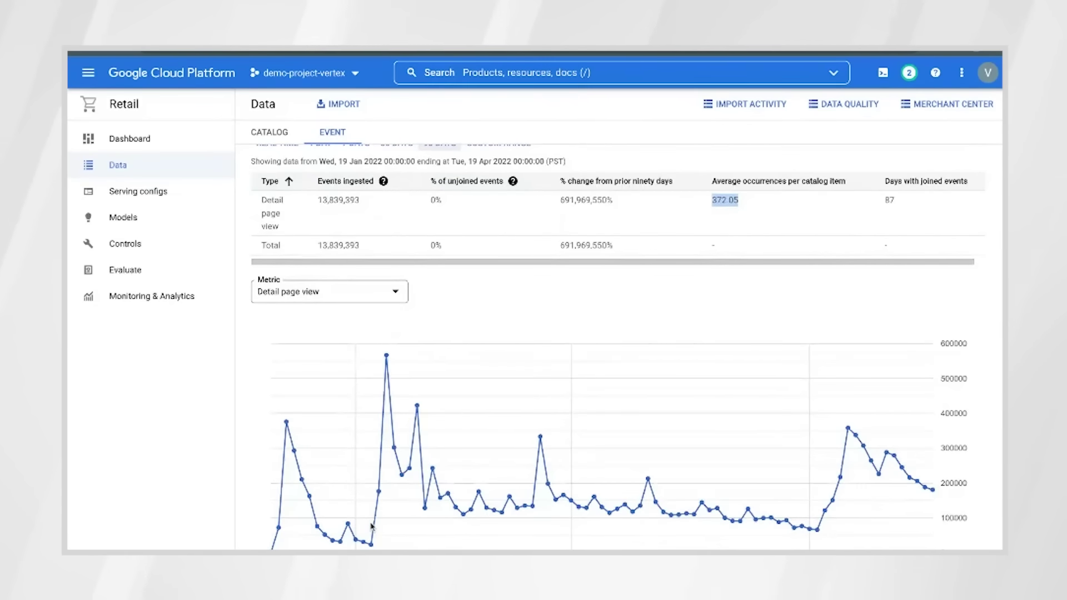
scroll(450, 341, "up", 1)
scroll(721, 384, "up", 3)
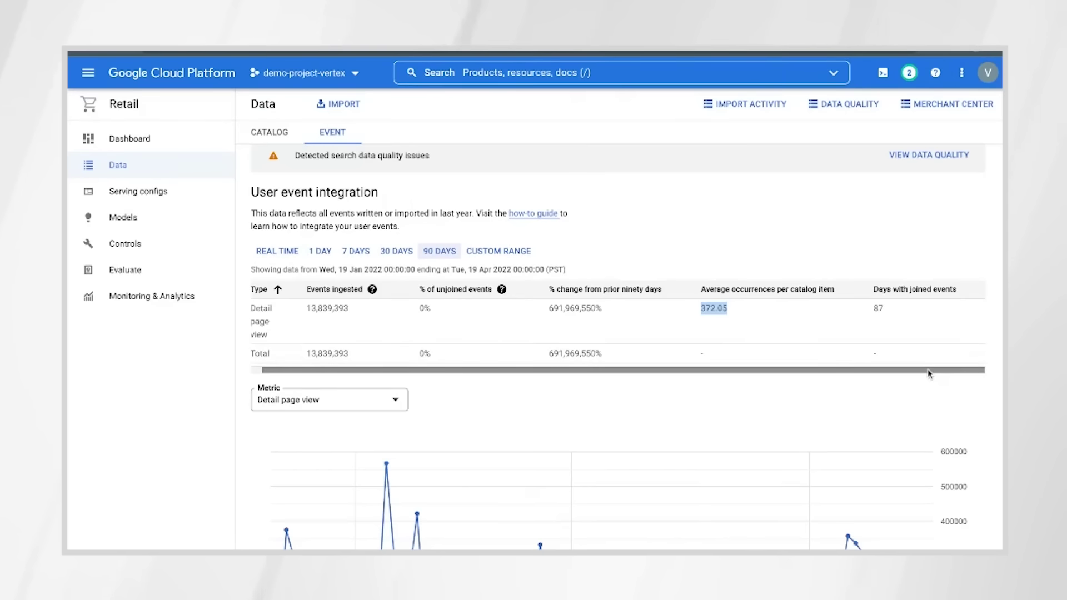
scroll(861, 369, "right", 1)
left_click(443, 314)
double_click(425, 309)
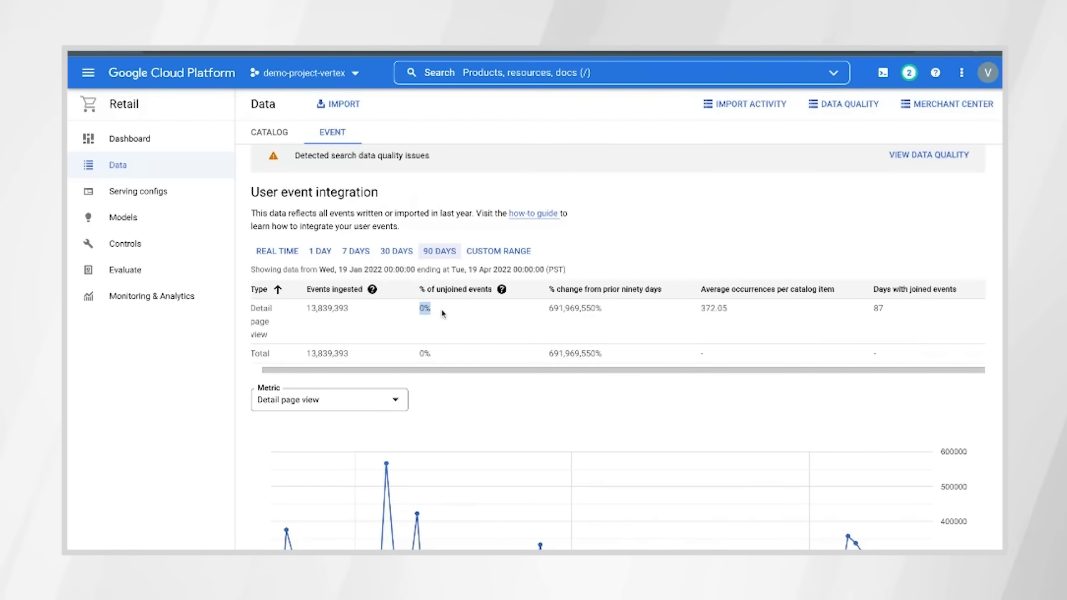
left_click(367, 315)
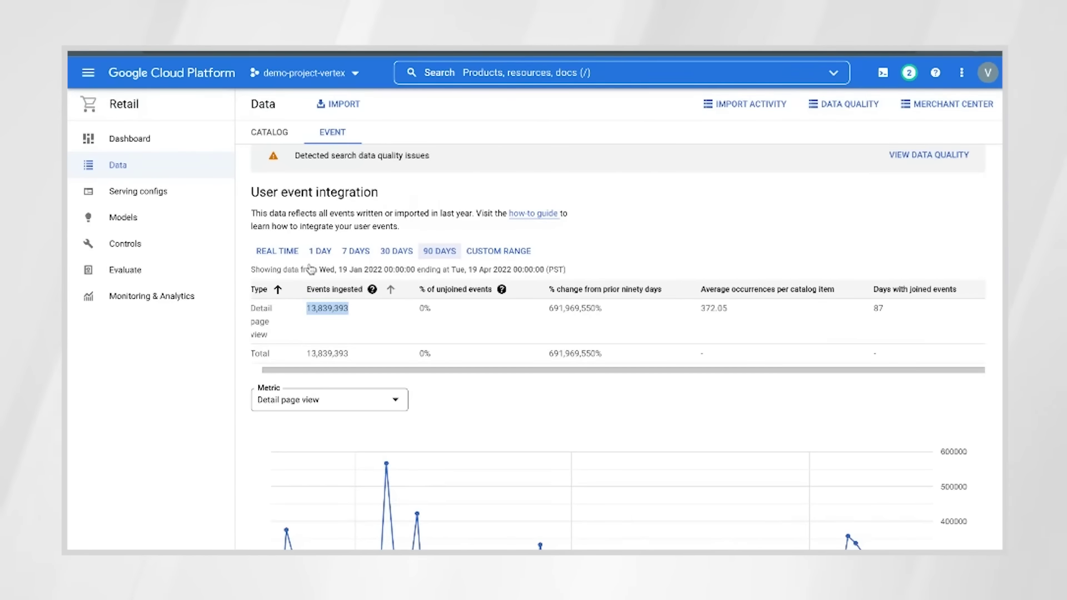
double_click(426, 309)
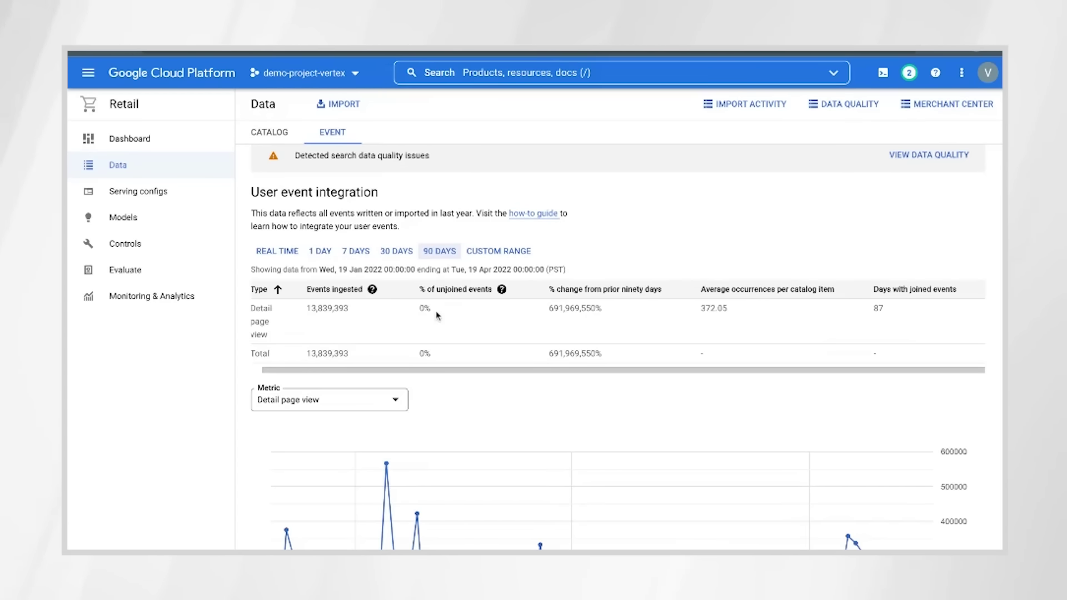
double_click(425, 354)
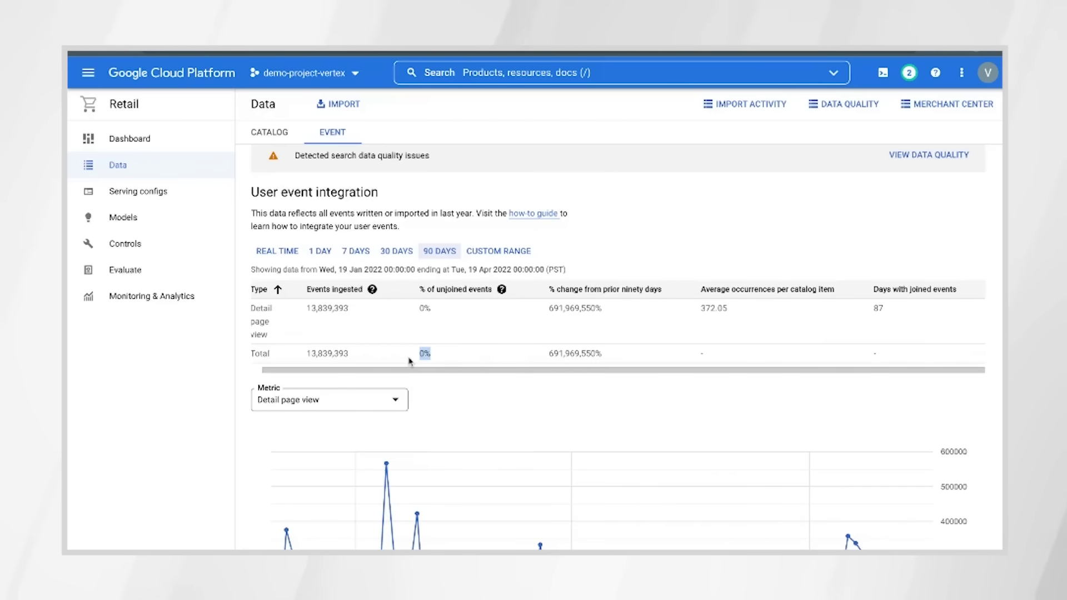
scroll(475, 282, "down", 1)
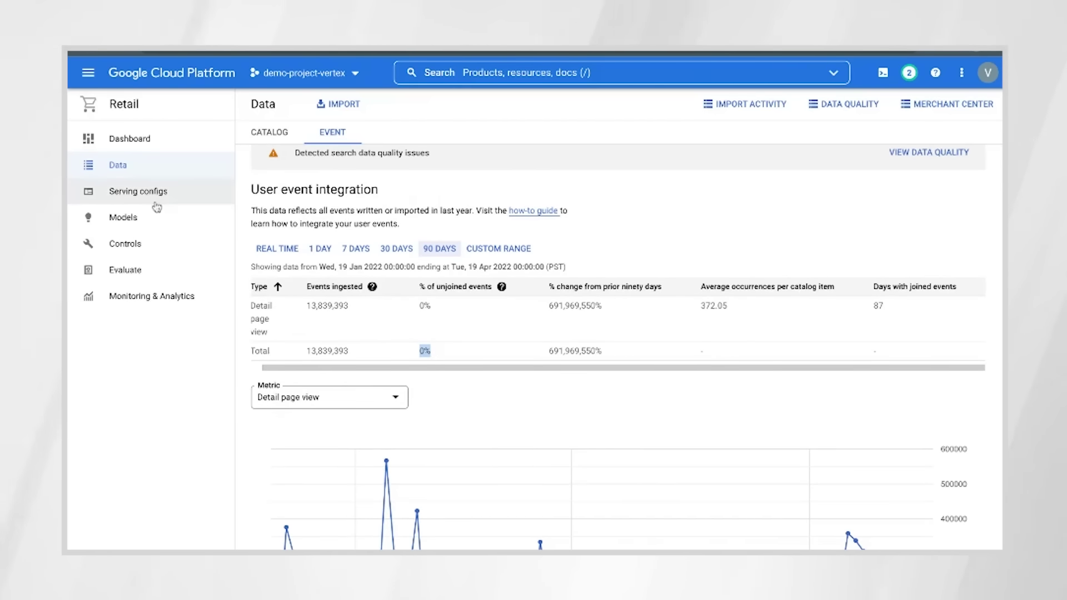
Open the form for a new recommendation model and review its model types, business objectives and data requirements without creating a model
left_click(123, 218)
left_click(215, 216)
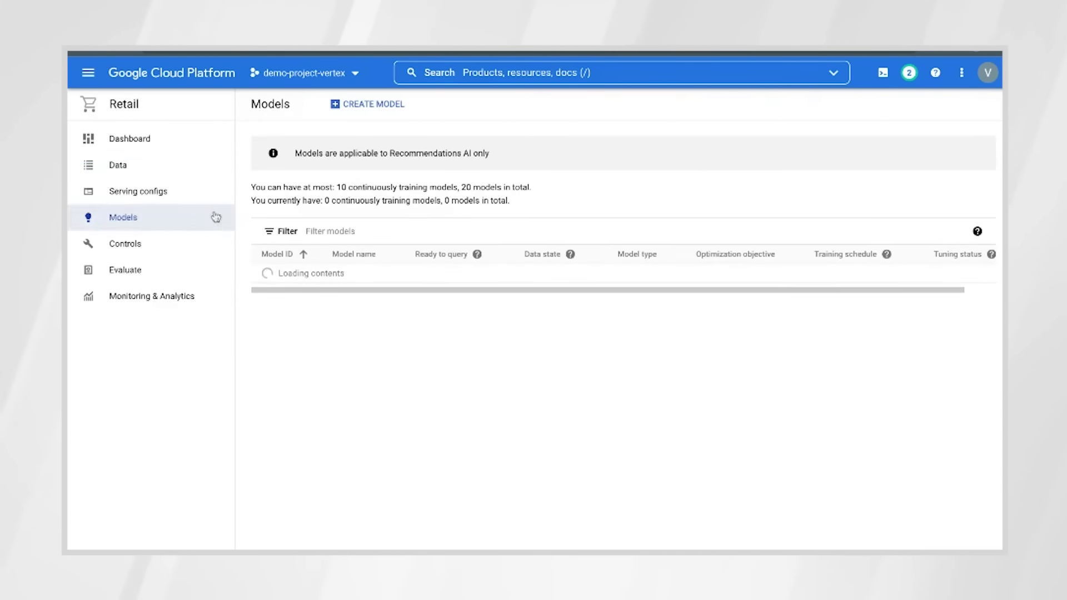
left_click(364, 105)
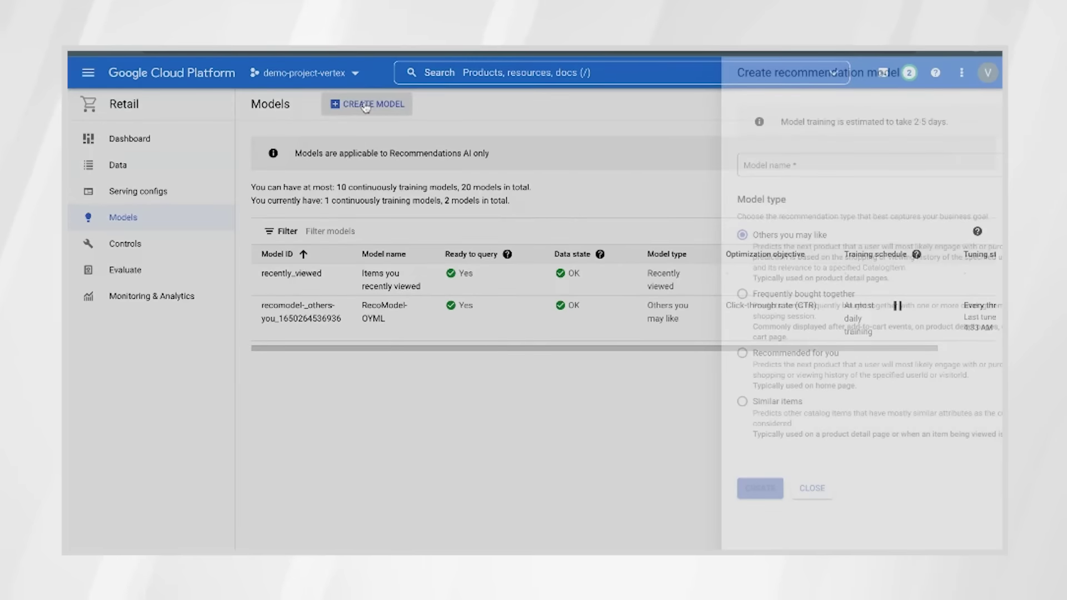
scroll(725, 283, "down", 1)
scroll(691, 224, "down", 1)
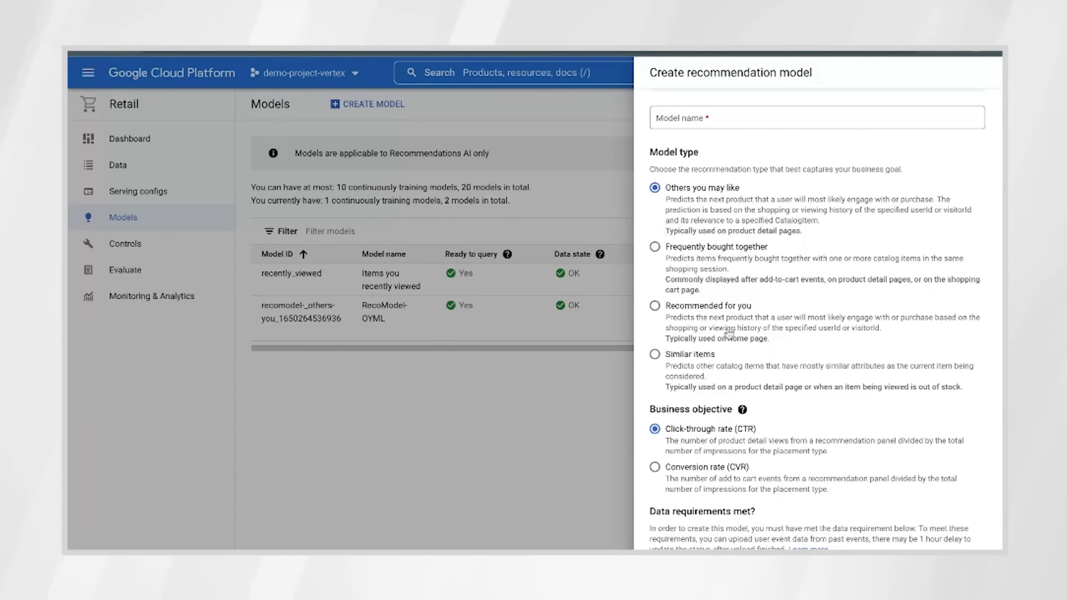
scroll(730, 334, "down", 4)
scroll(723, 300, "up", 4)
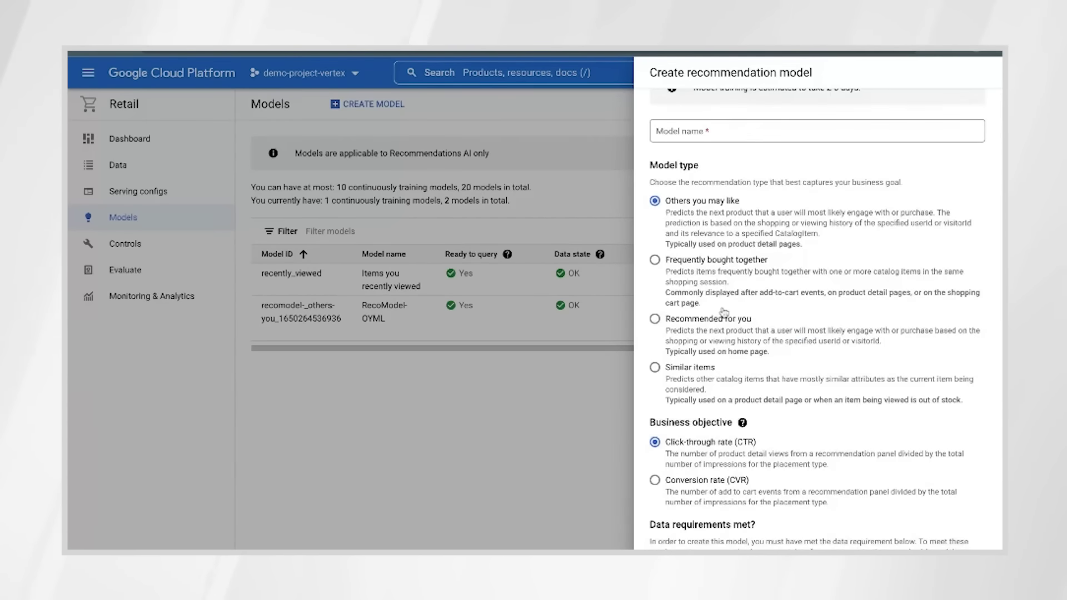
scroll(711, 410, "down", 5)
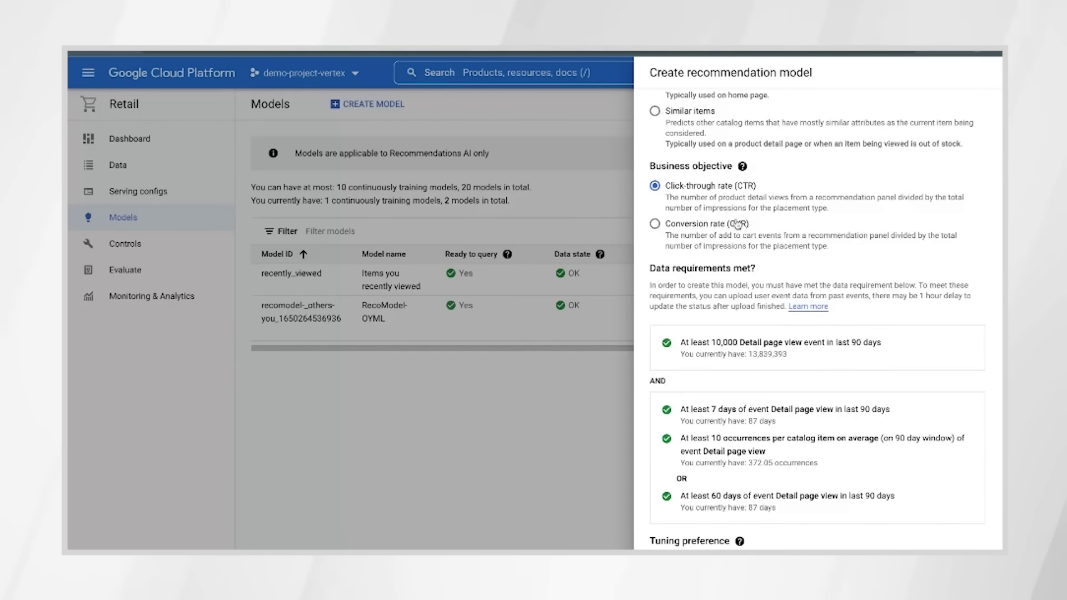
scroll(676, 210, "down", 1)
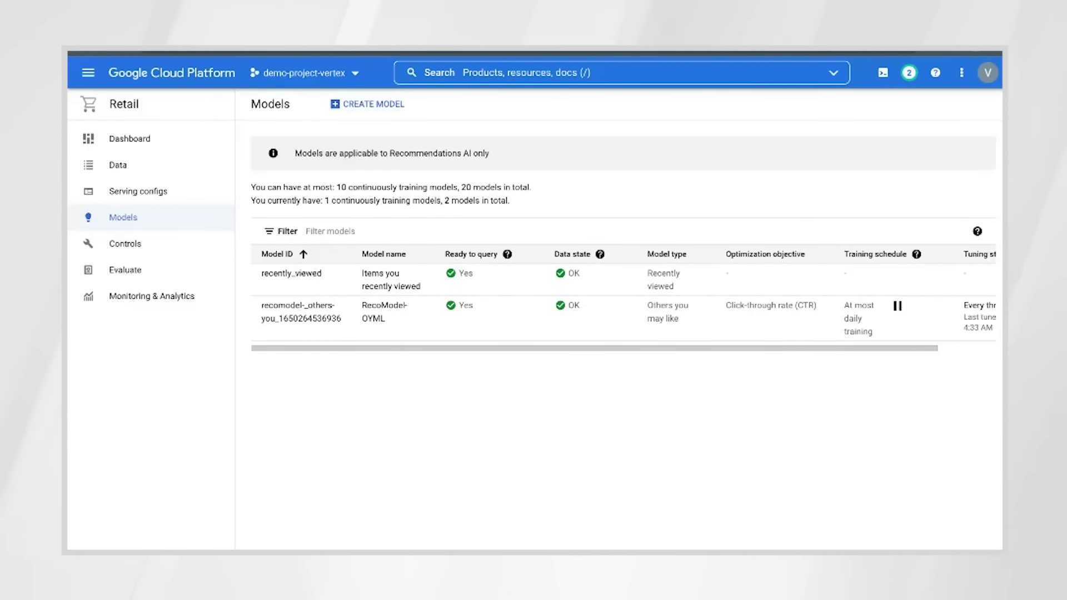
Set up a Recommendation serving config with name and ID aasdfdaf and model RecoModel-OYML, view its preferences, and cancel without creating it
left_click(152, 195)
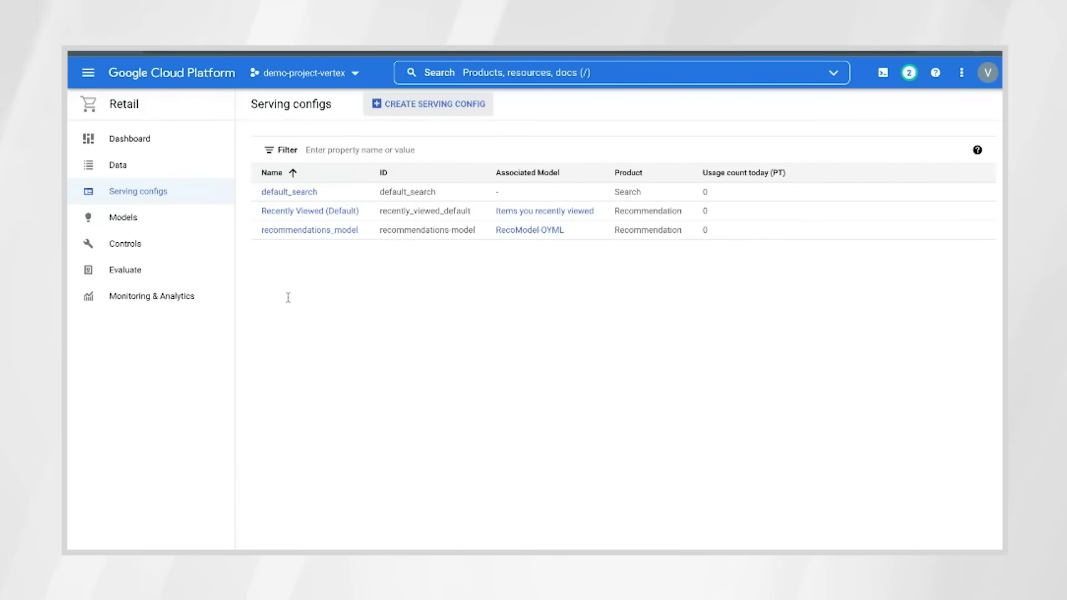
left_click(441, 104)
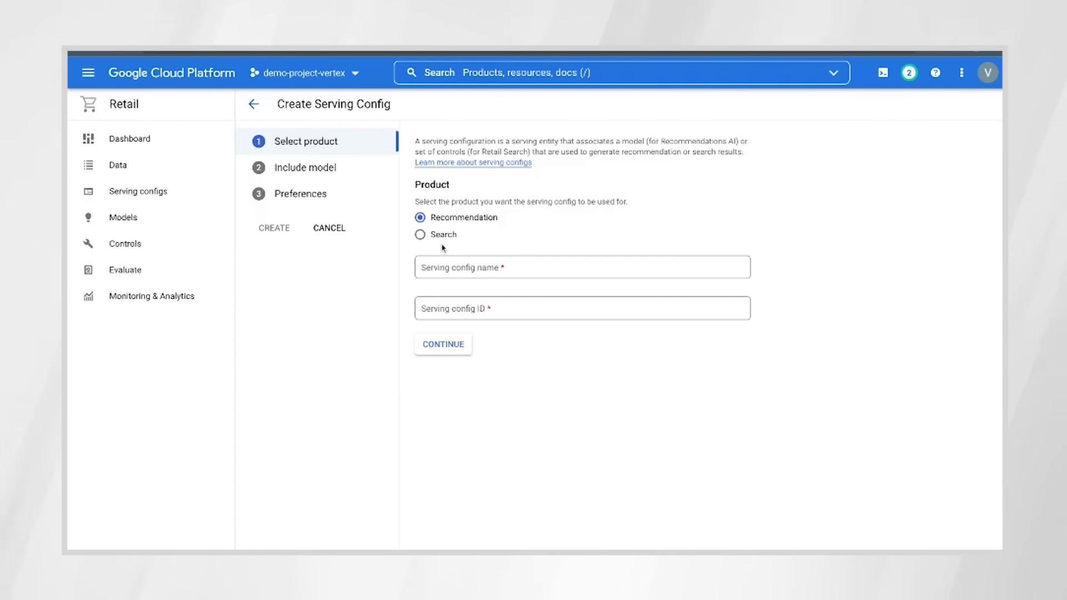
left_click(457, 270)
type("aasdfdaf")
left_click(454, 308)
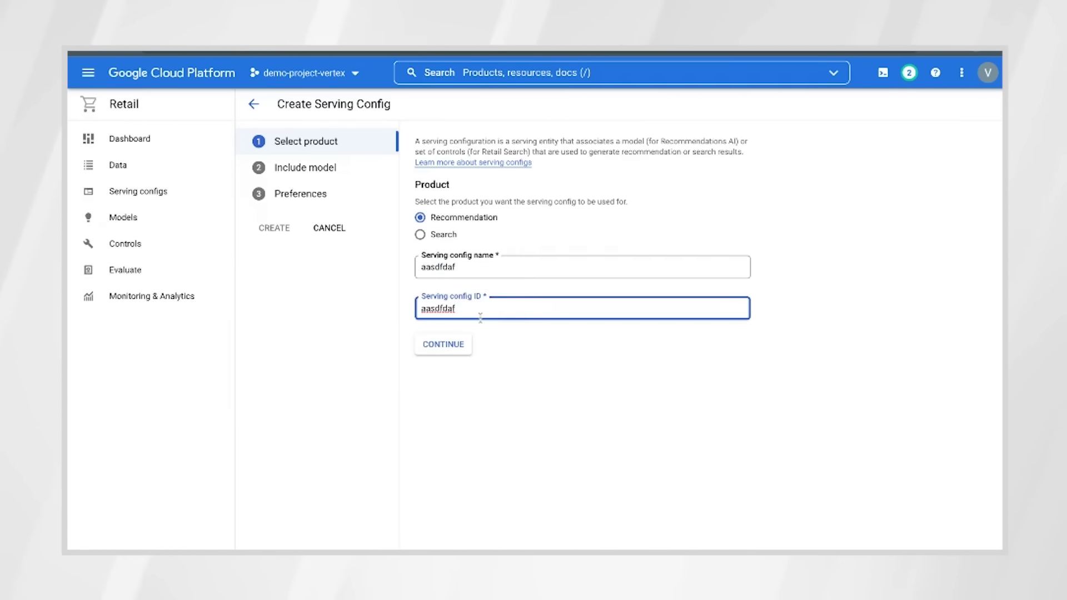
left_click(449, 349)
left_click(429, 260)
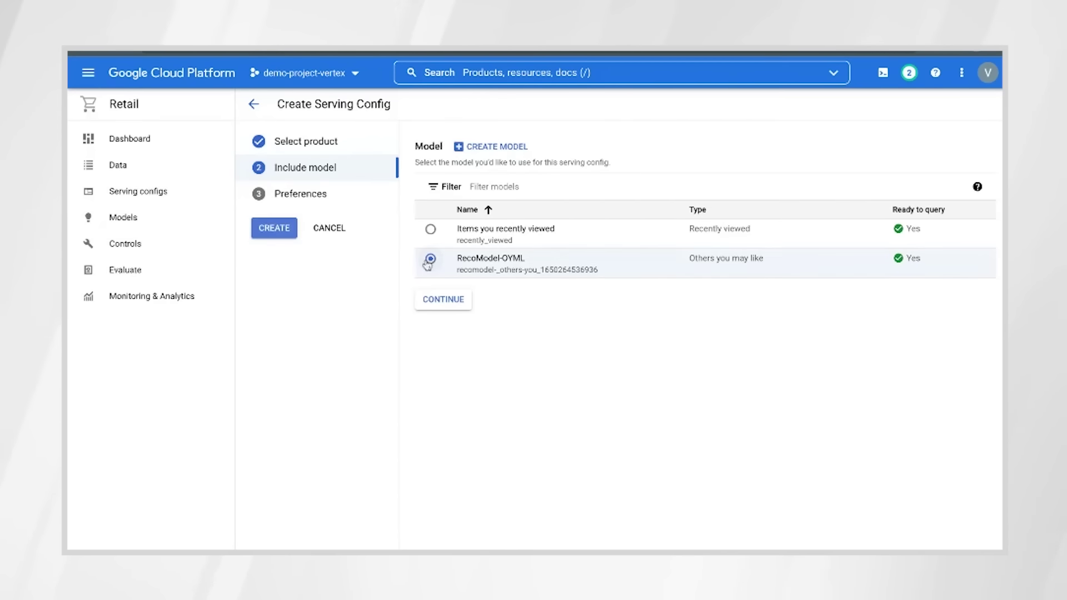
left_click(448, 304)
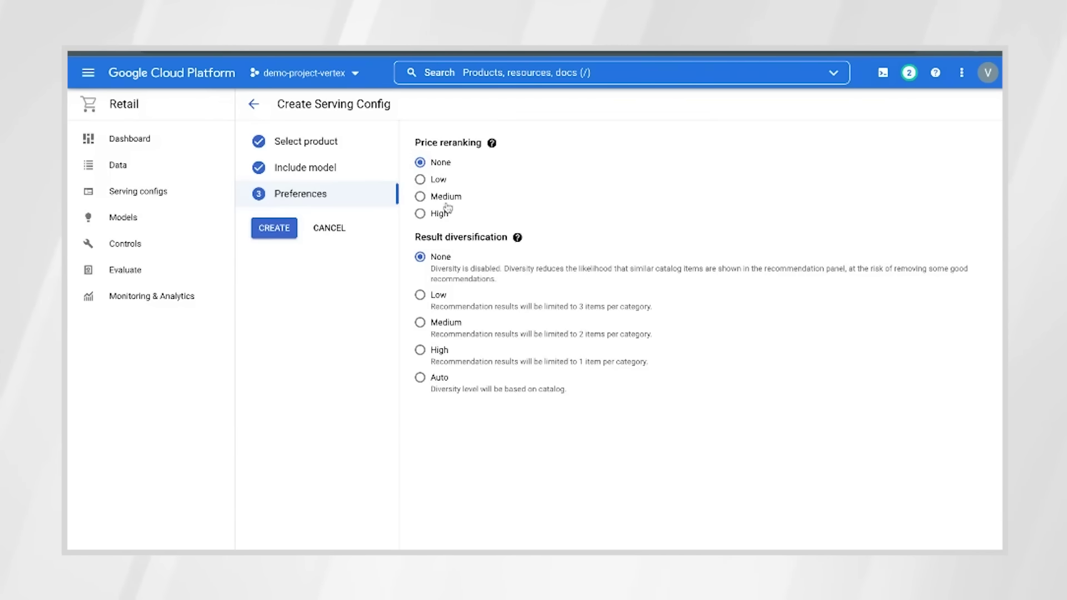
left_click(330, 229)
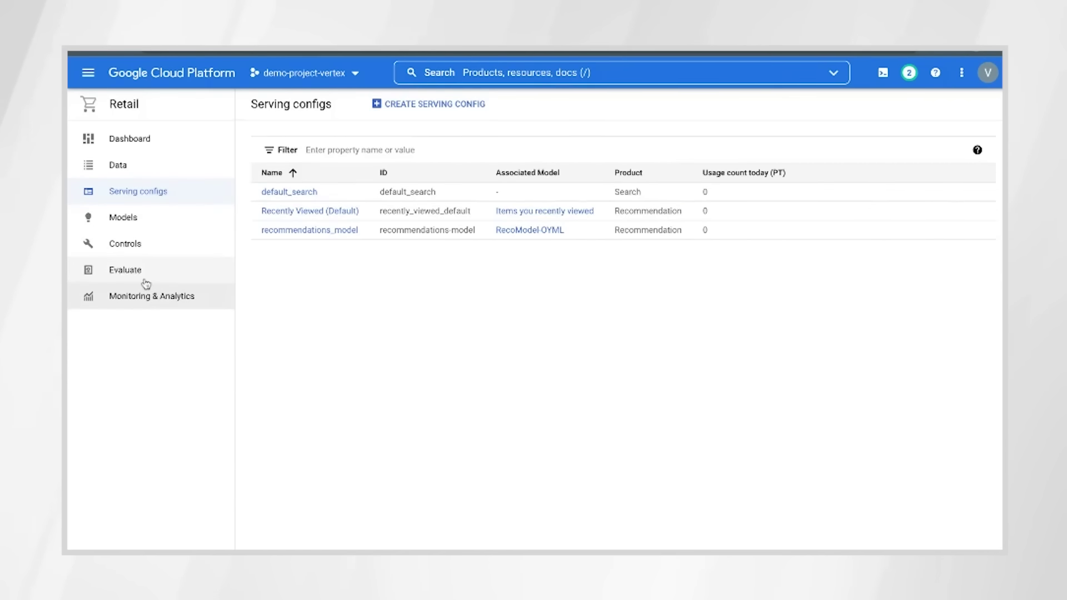
Choose the recommendations_model serving config for evaluating recommendations and add catalog items 853 and 234 as associated items
left_click(140, 280)
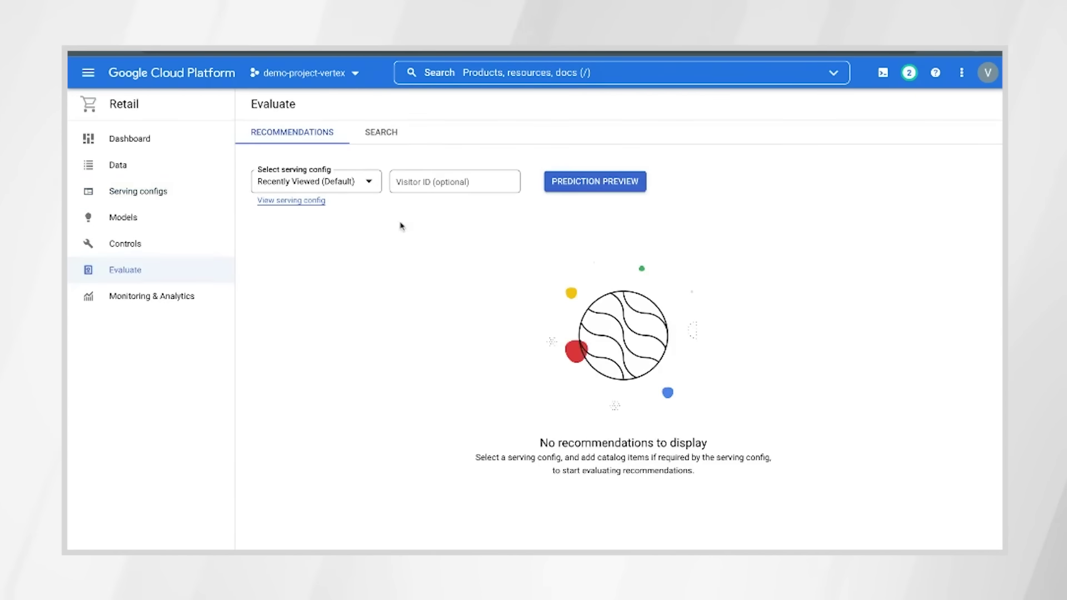
left_click(343, 189)
left_click(321, 249)
left_click(288, 287)
left_click(331, 292)
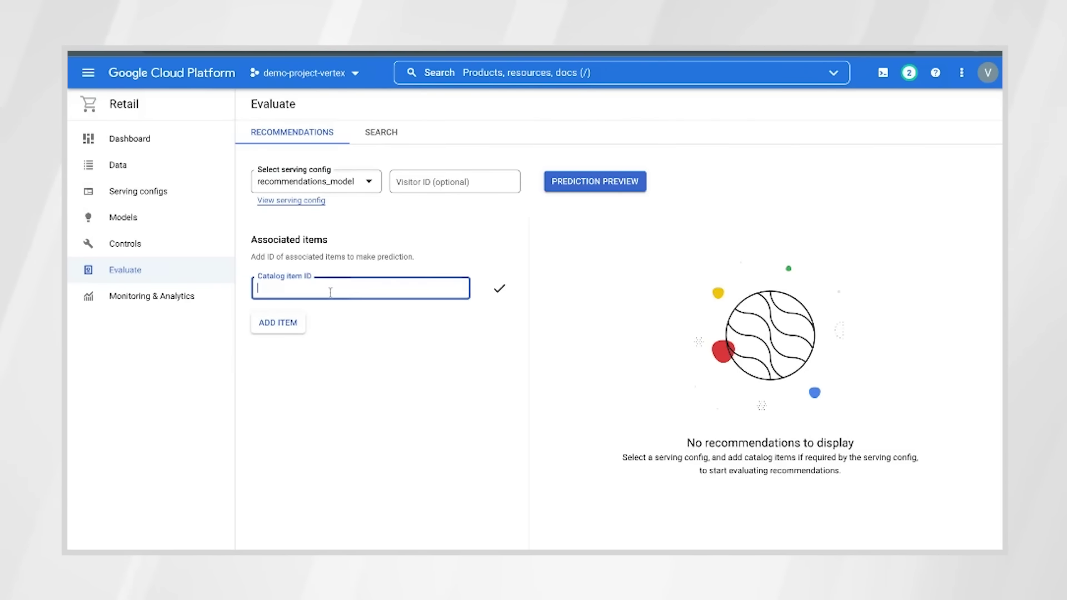
type("853")
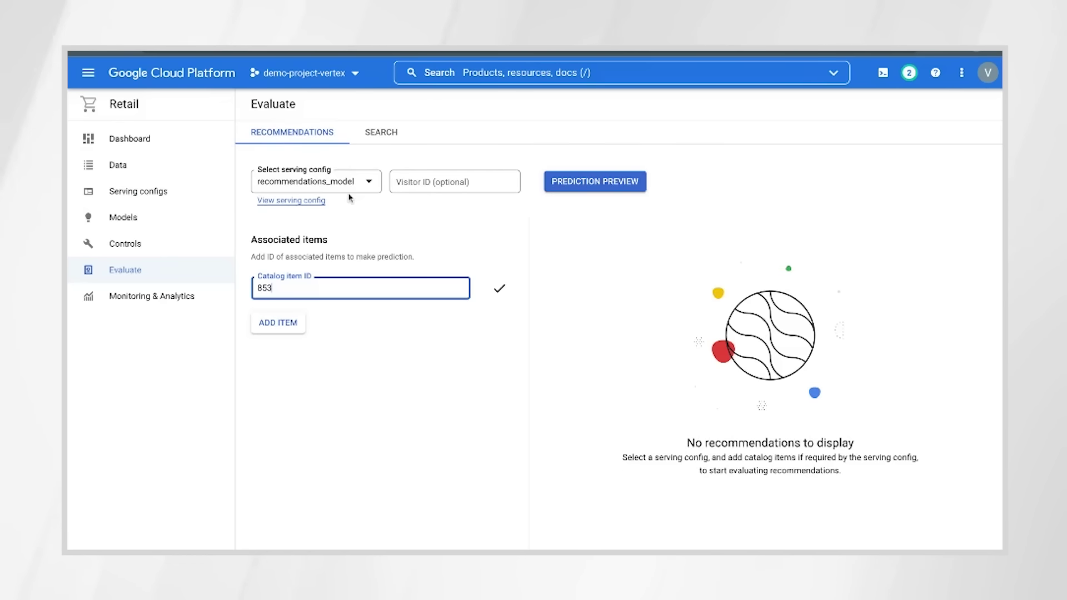
left_click(267, 333)
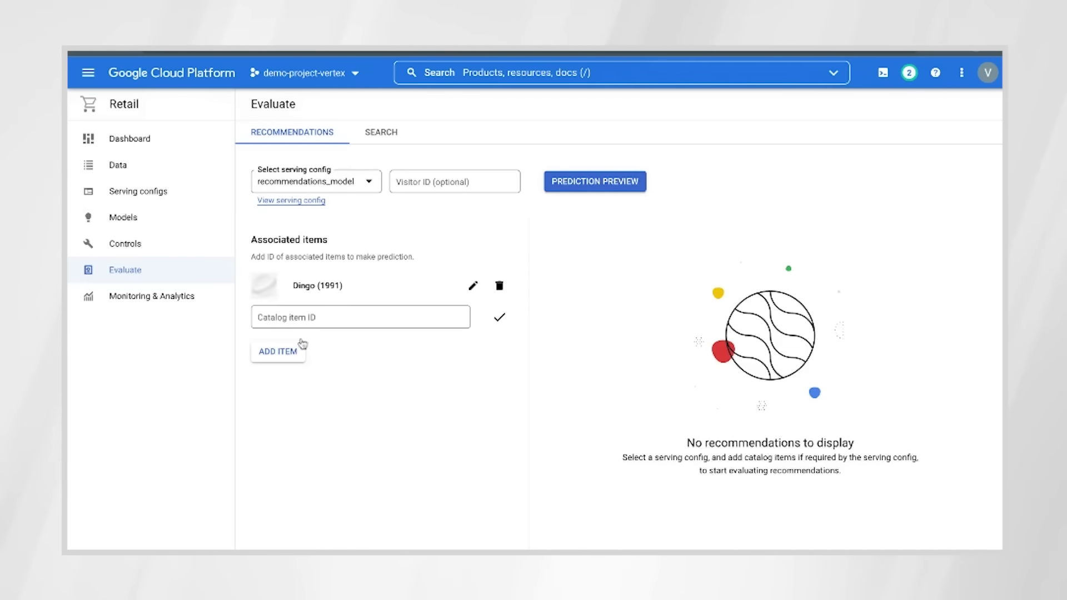
left_click(321, 321)
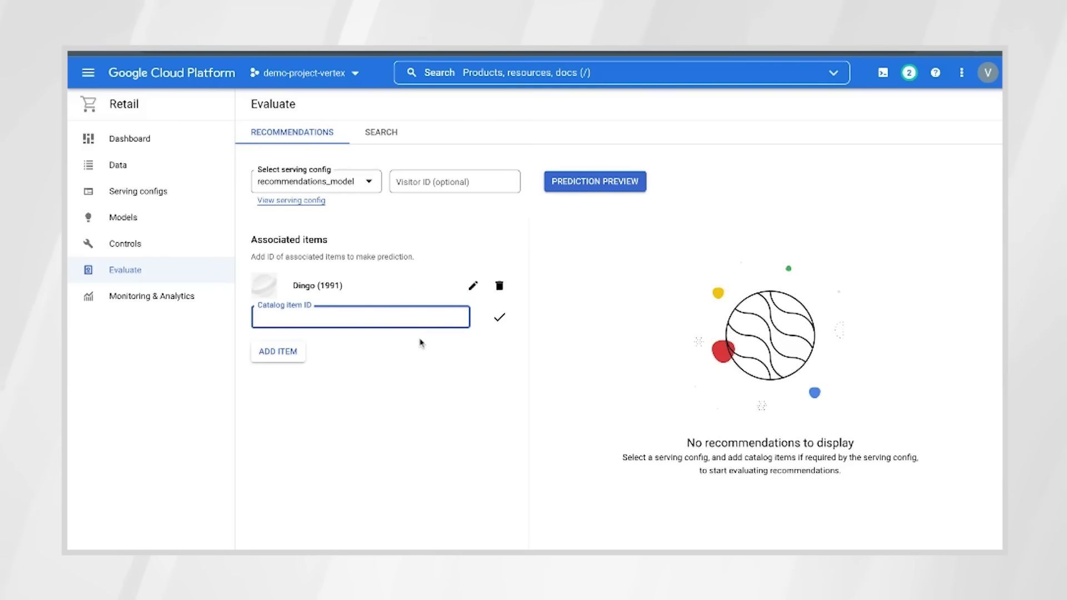
type("234")
left_click(280, 355)
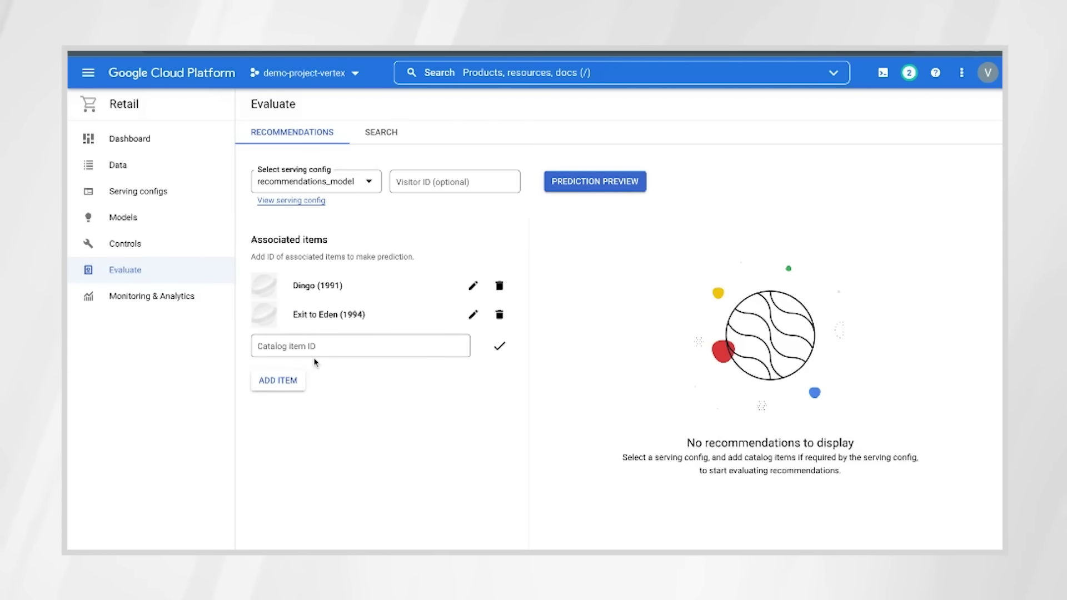
Generate the prediction preview and compare the recommended movies with the two associated items
left_click(612, 187)
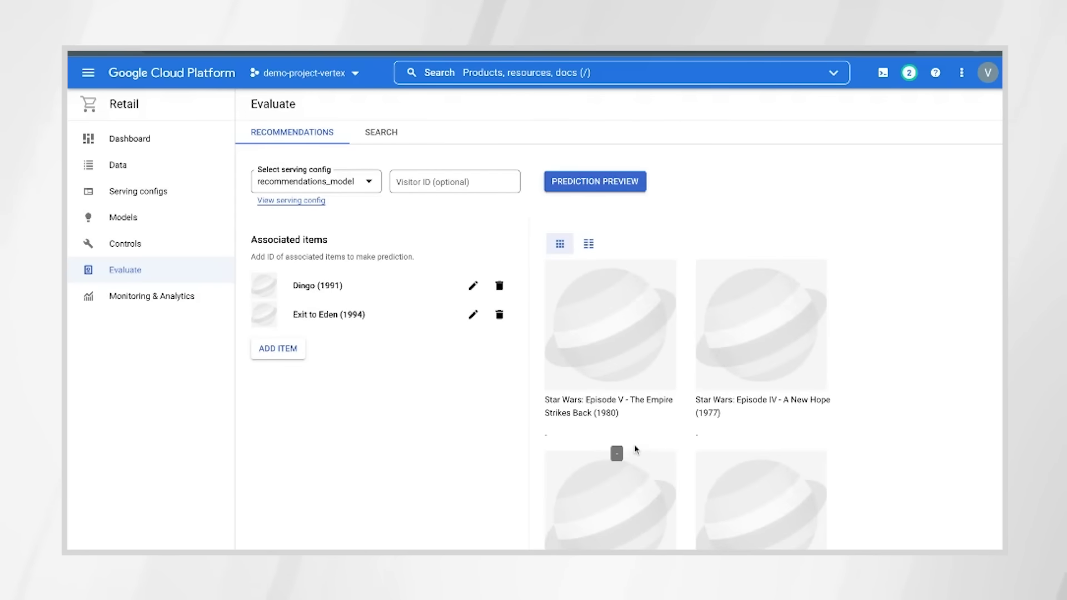
scroll(672, 448, "down", 3)
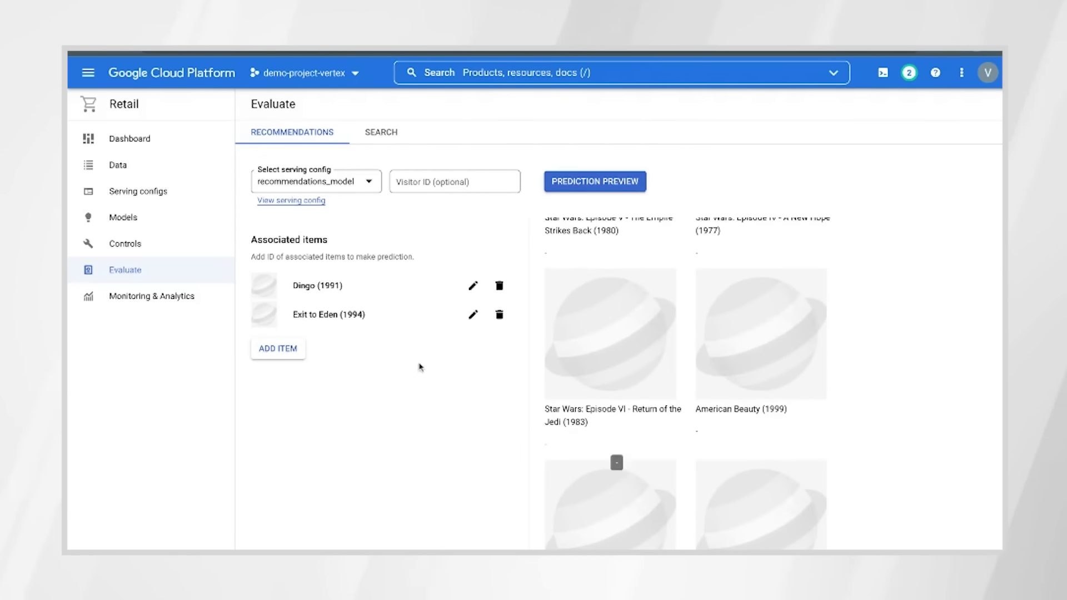
scroll(603, 435, "down", 1)
scroll(604, 434, "down", 1)
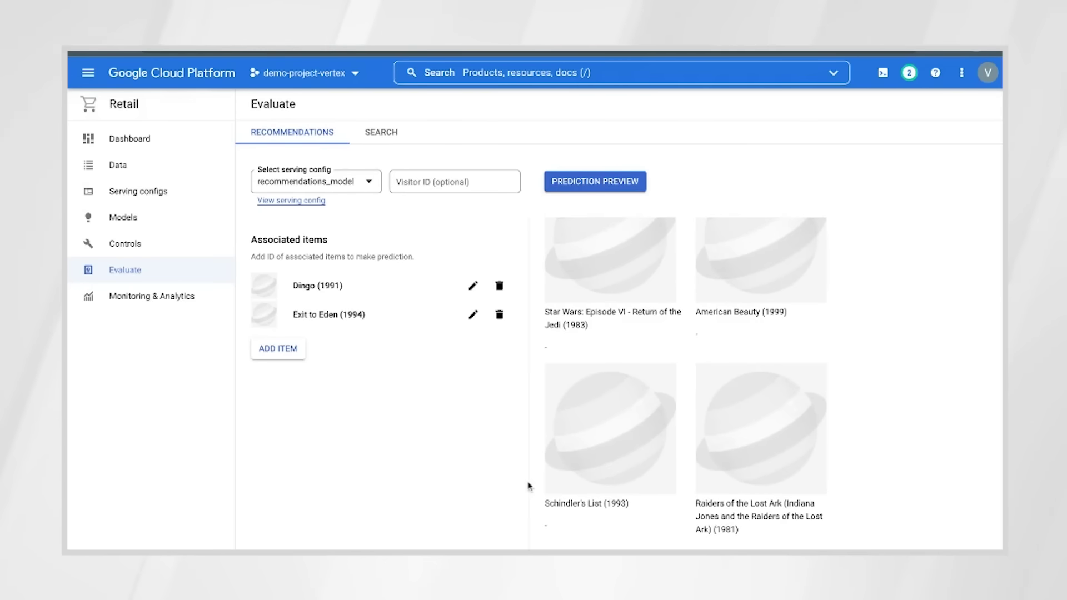
triple_click(392, 318)
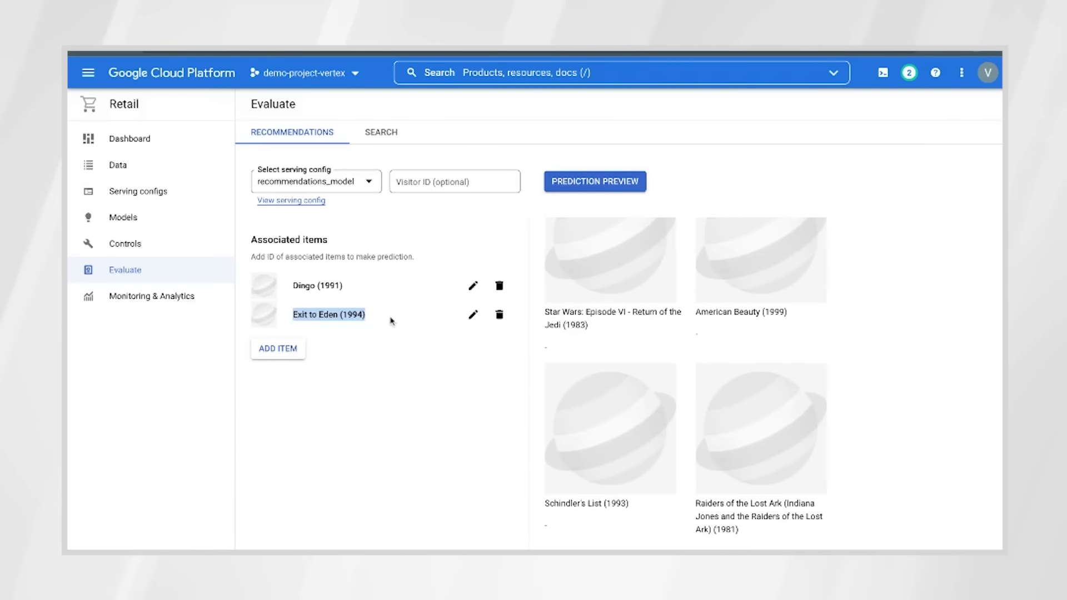
left_click(352, 291)
left_click_drag(352, 291, 289, 291)
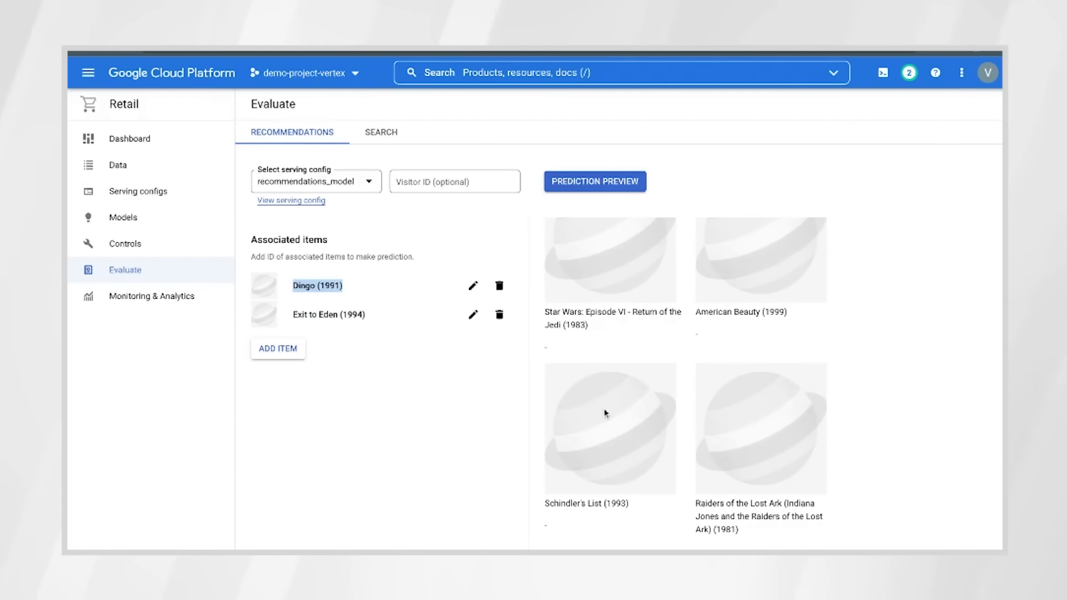
scroll(605, 413, "down", 5)
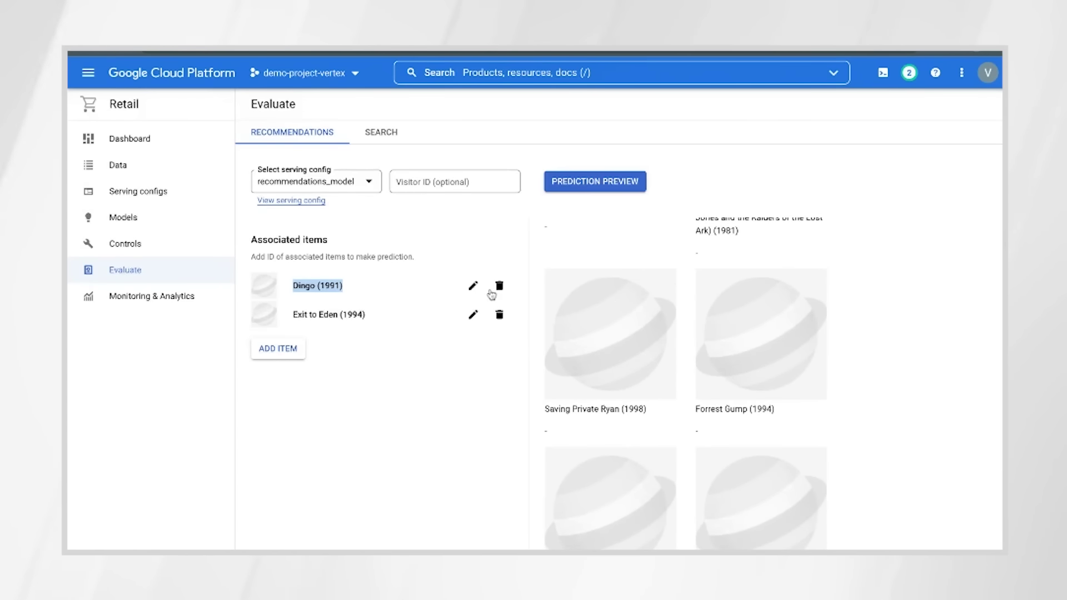
Show the Retail monitoring charts for API traffic, errors and median latency
left_click(154, 298)
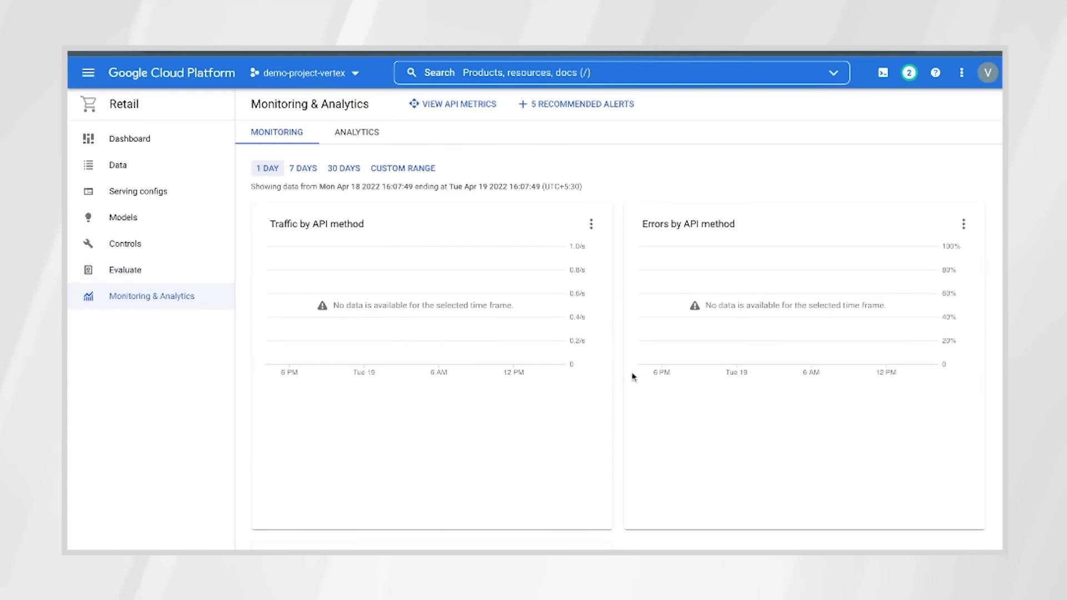
scroll(592, 447, "down", 2)
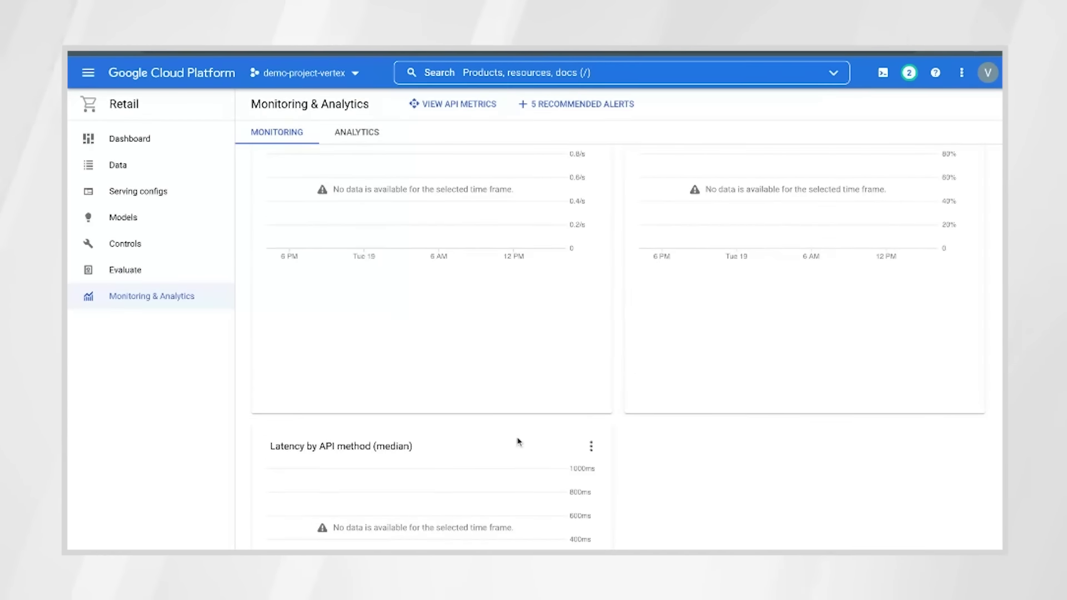
scroll(517, 442, "up", 2)
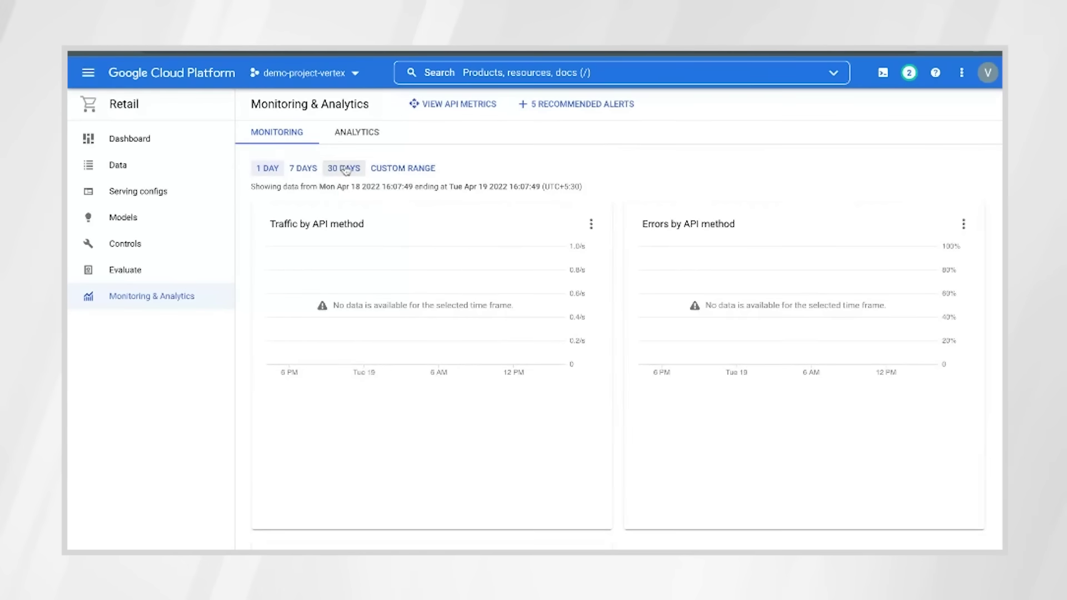